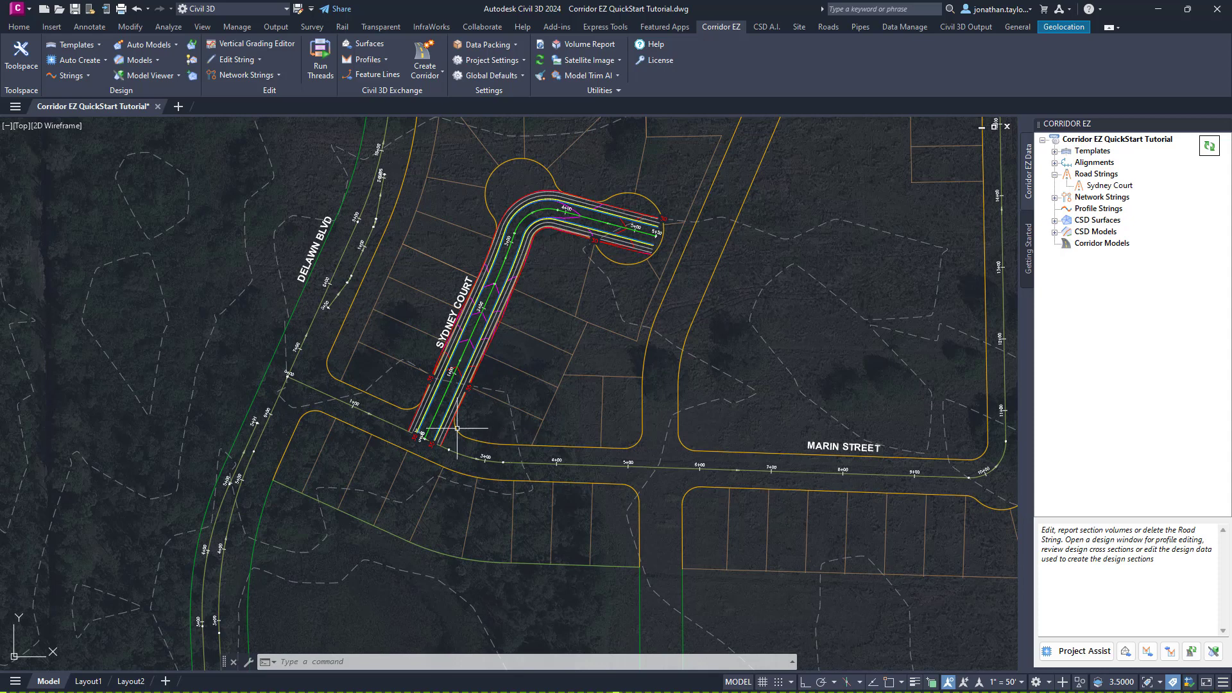
Step: Create a road from the Marin Street alignment using the (S) 24 Ft Residential template and EXIST SURFACE
scroll(445, 429, up, 2)
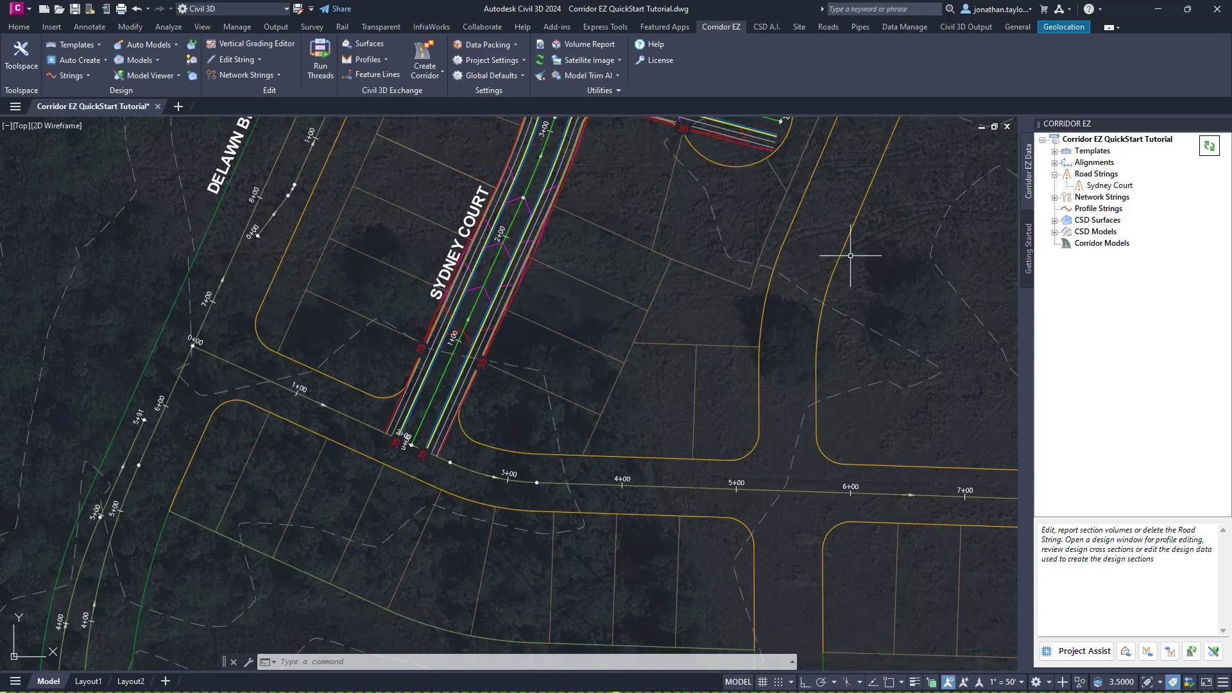
click(1054, 163)
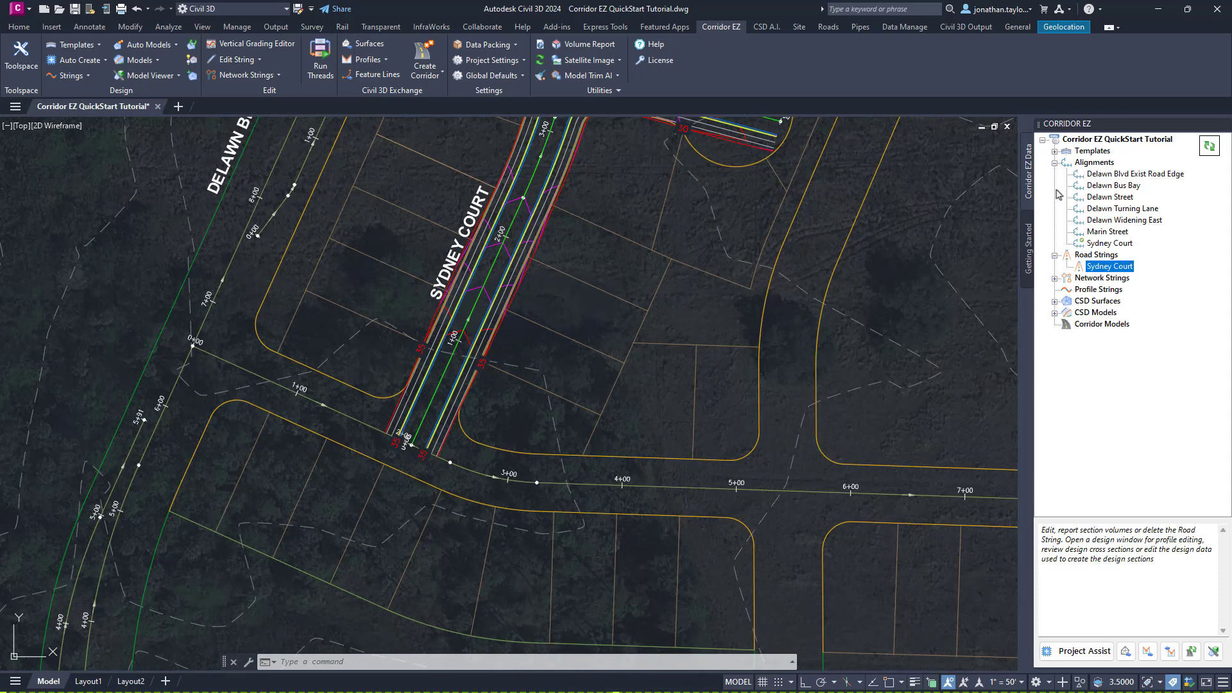
right_click(1101, 236)
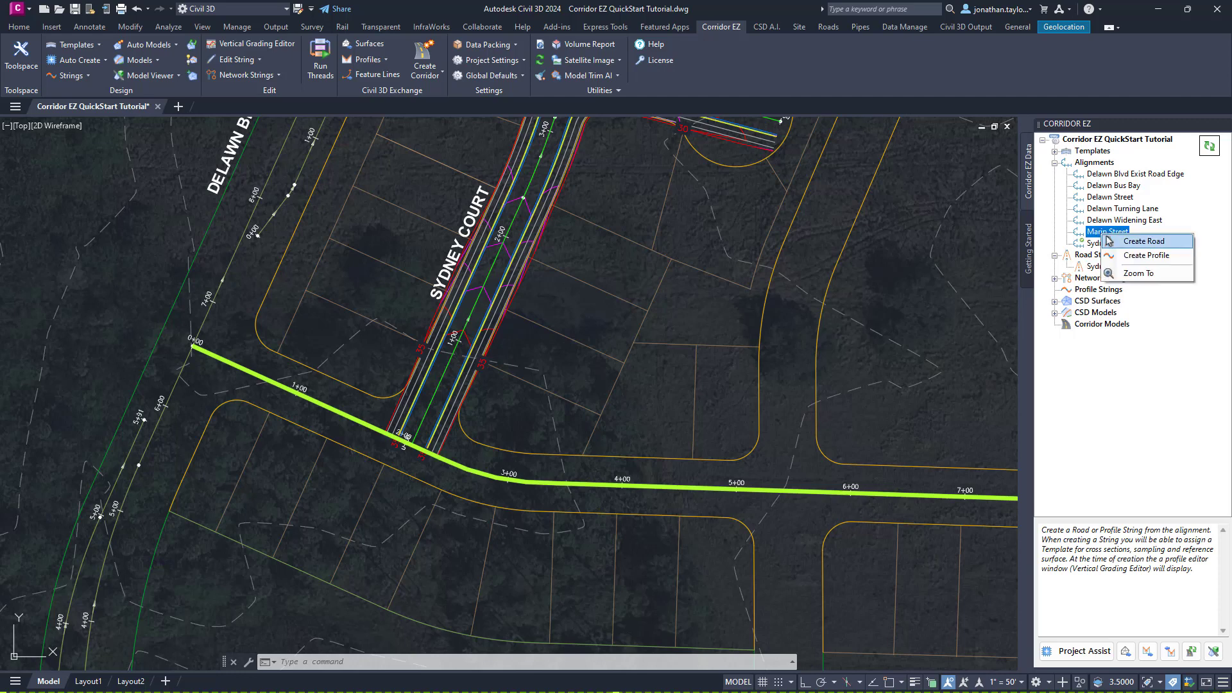
click(1107, 240)
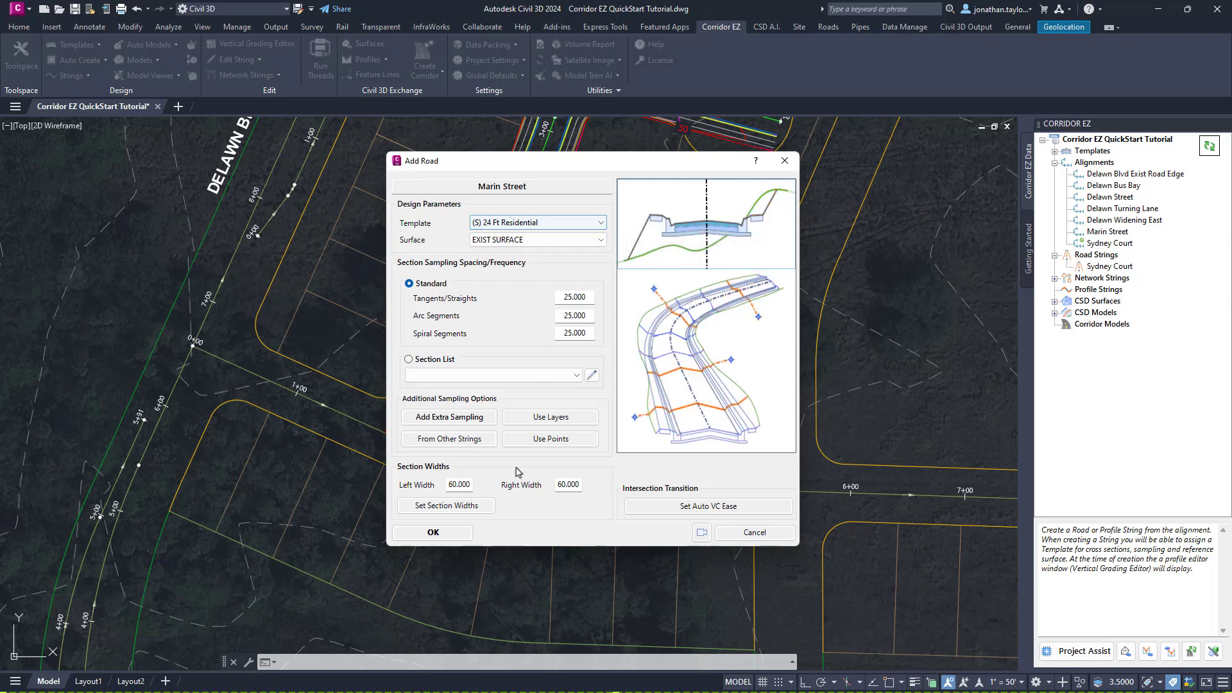
click(433, 532)
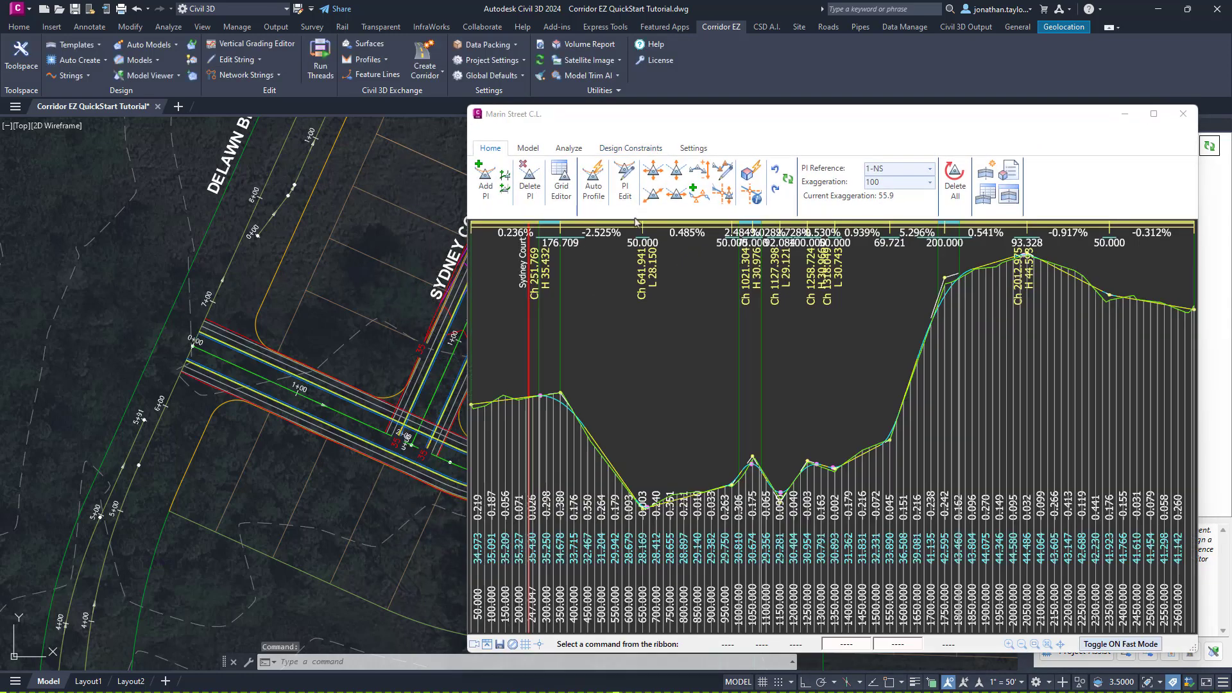
Step: Set the vertical exaggeration of the Marin Street profile to 5.0
drag(725, 120, 468, 87)
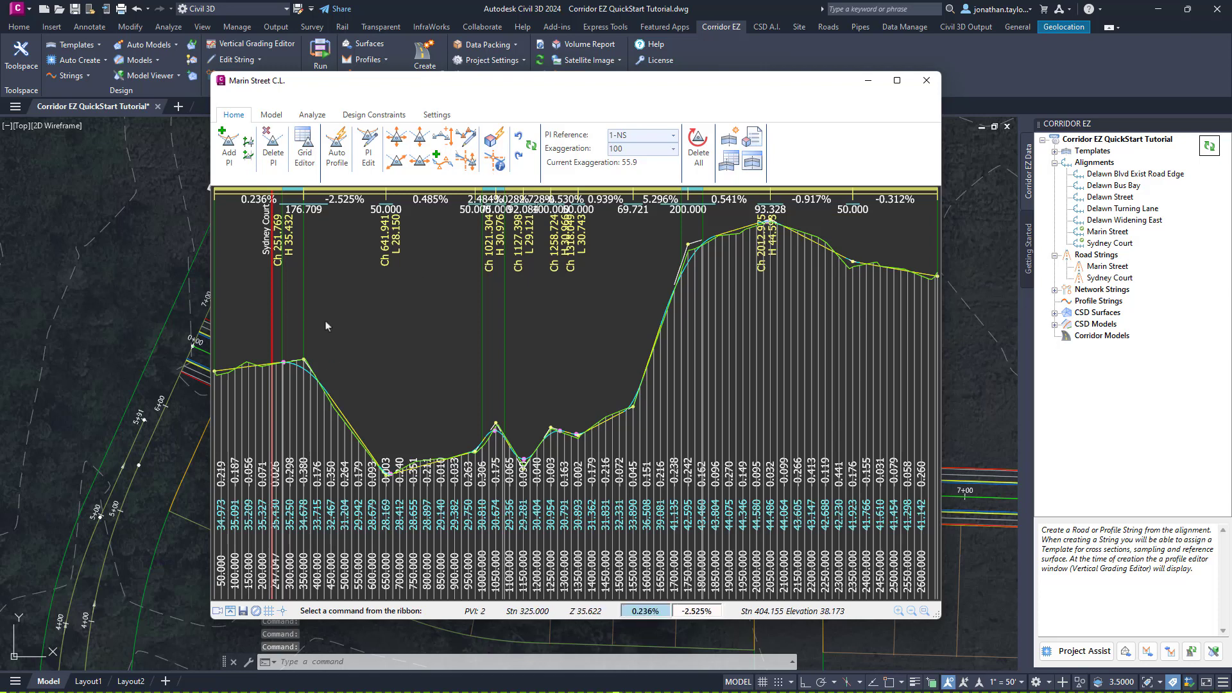
scroll(489, 297, up, 2)
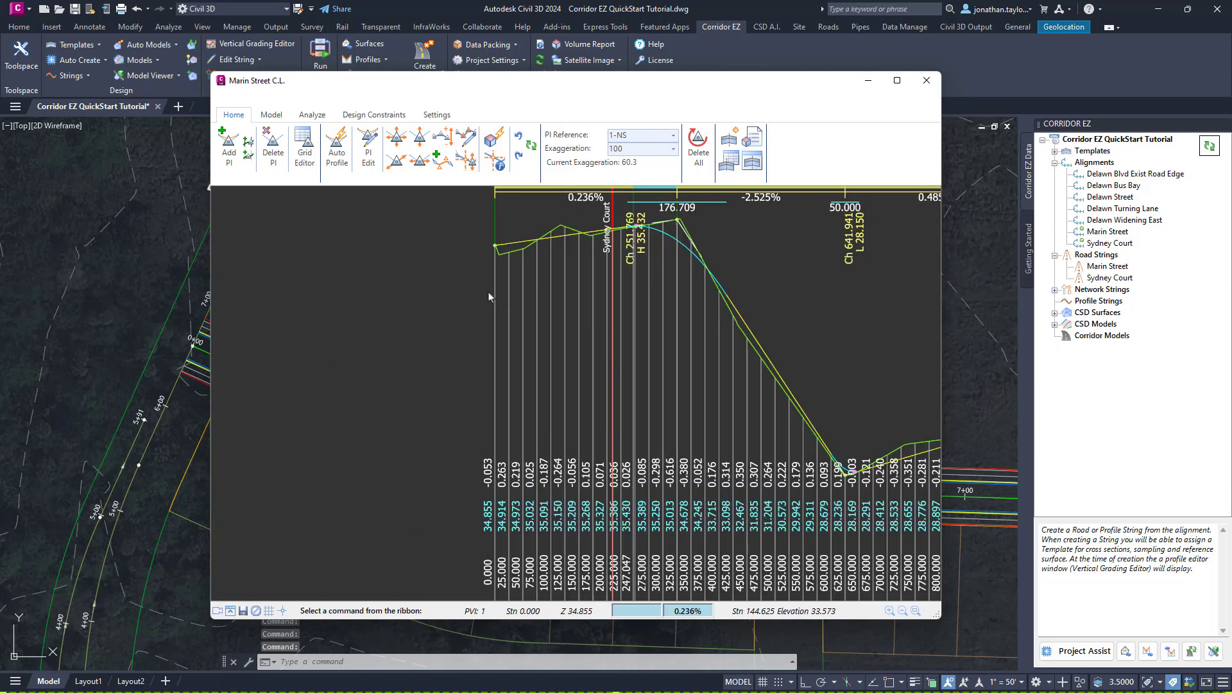
middle_drag(762, 304, 603, 295)
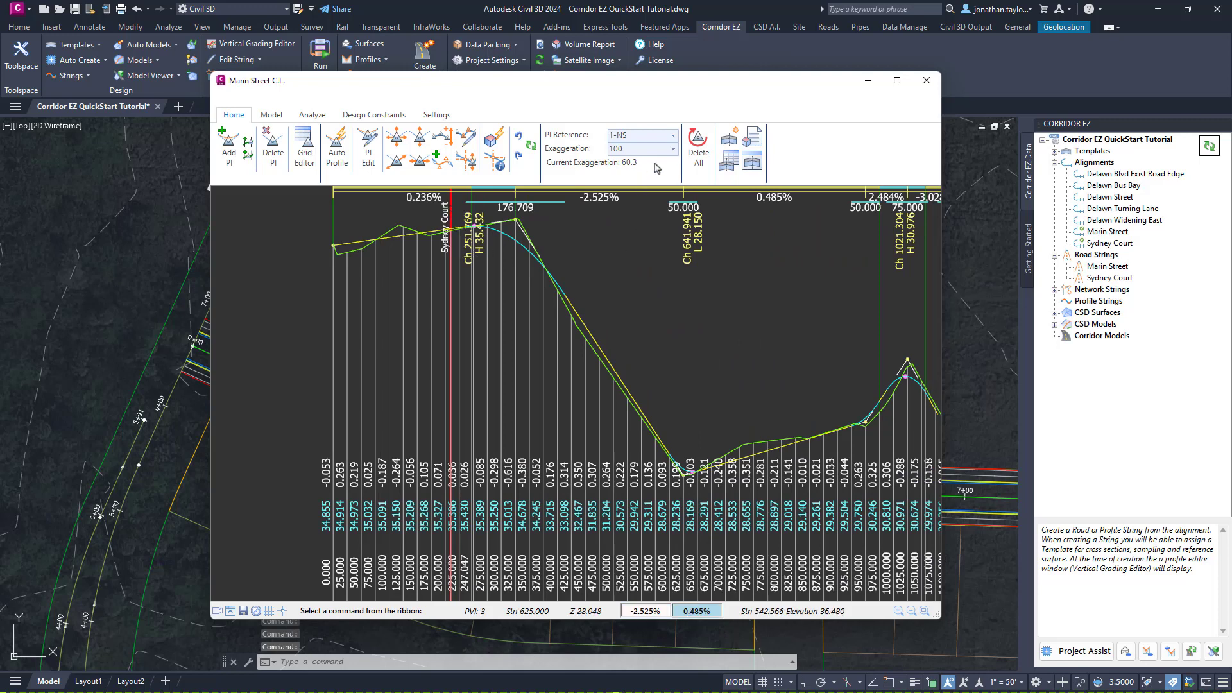
click(673, 149)
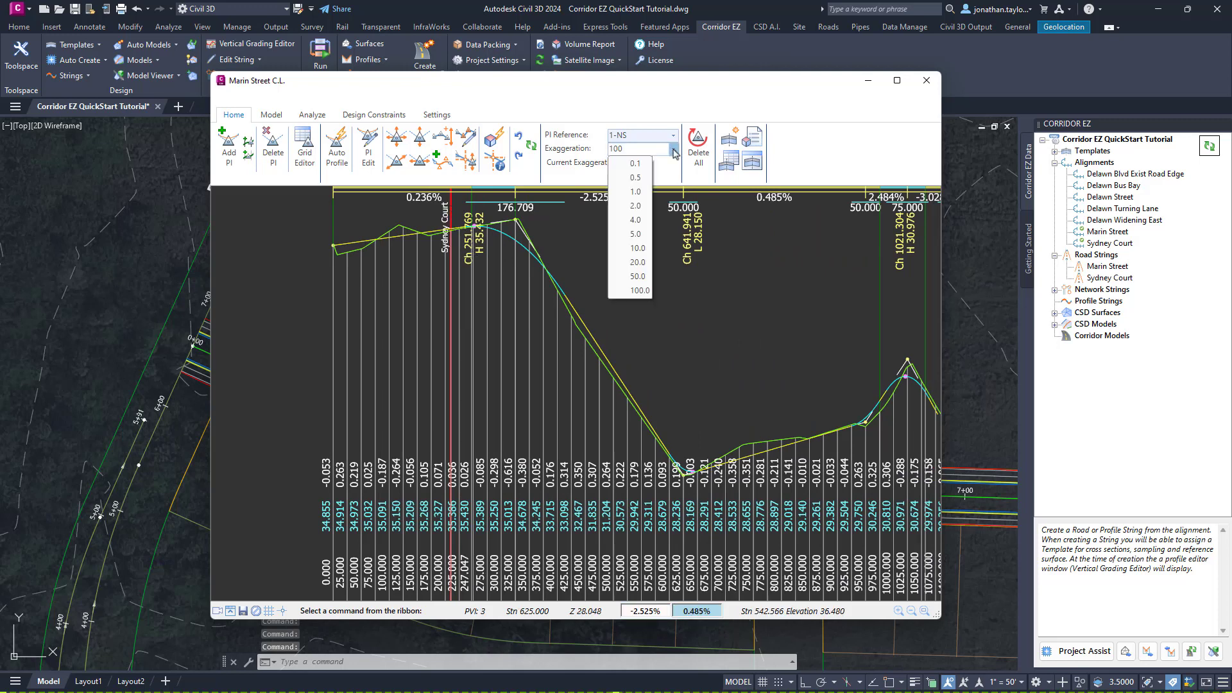
click(635, 233)
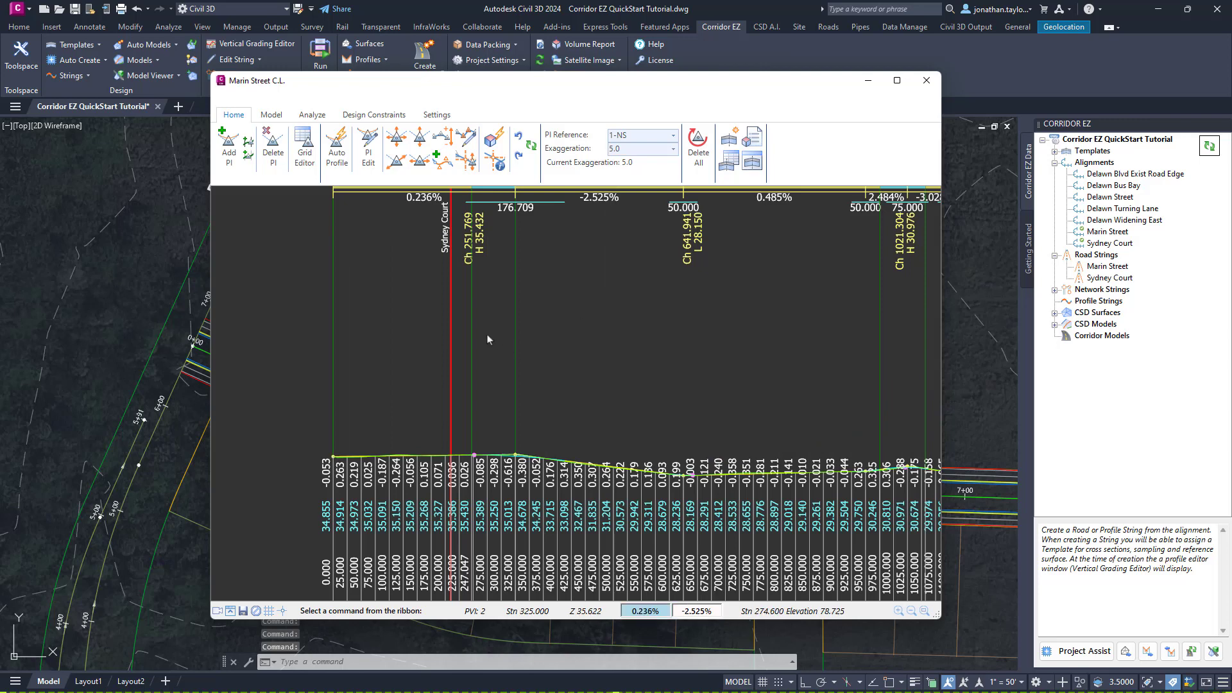
scroll(501, 347, up, 2)
Step: Narrow the Marin Street profile editor and open the Sydney Court road string in the Vertical Grading Editor beside it
drag(485, 71, 297, 103)
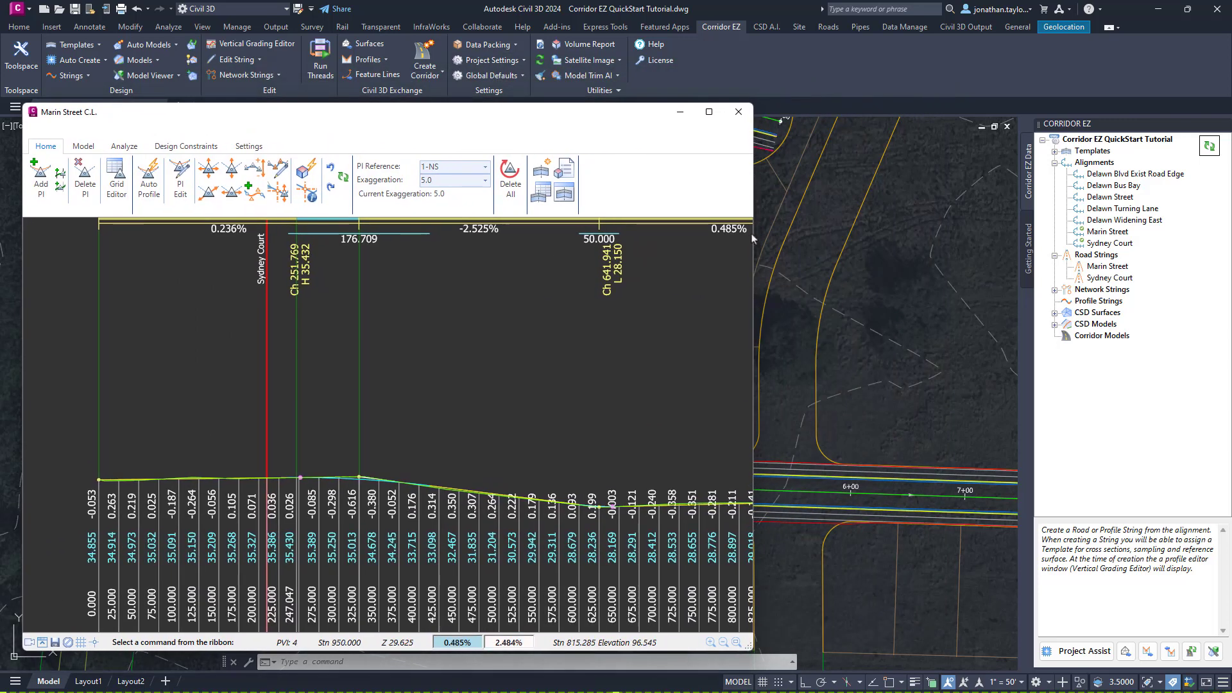
drag(753, 239, 482, 239)
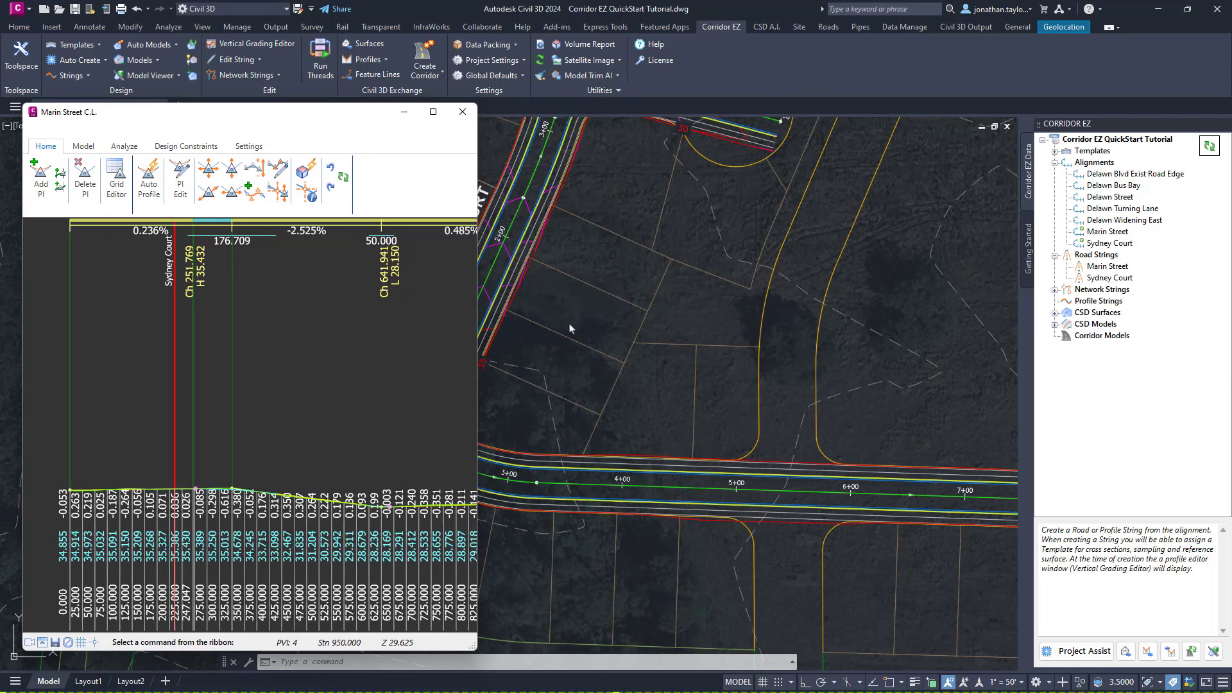
middle_drag(564, 330, 718, 308)
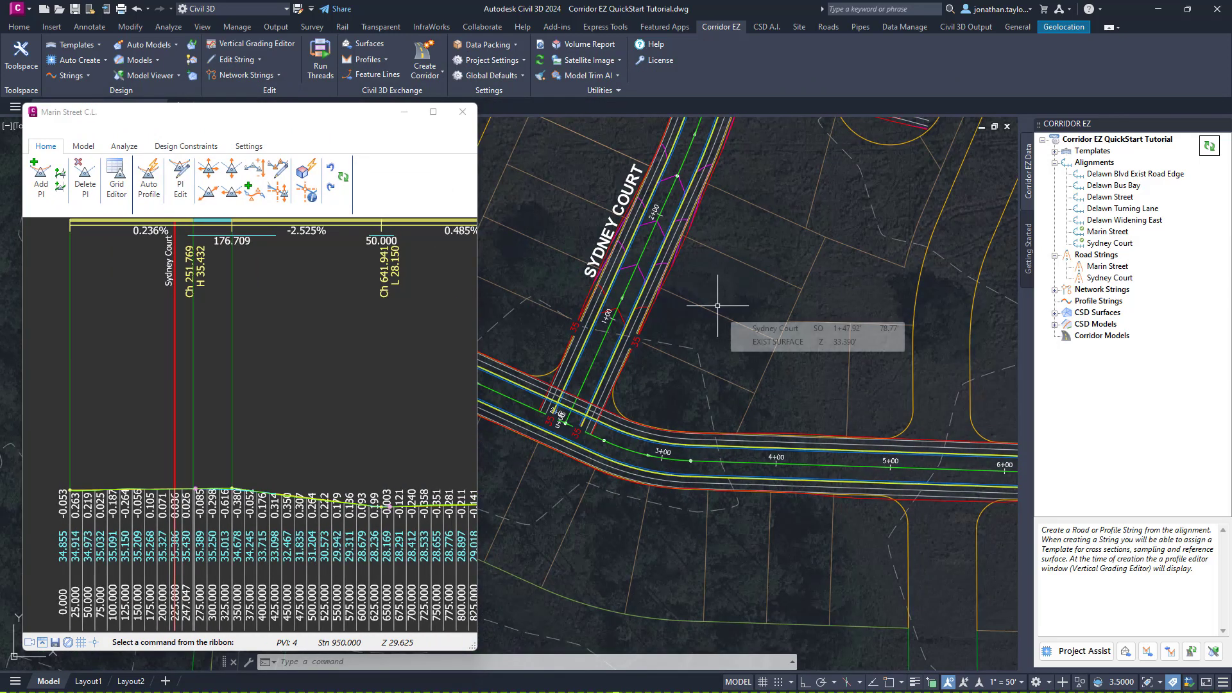
right_click(1099, 281)
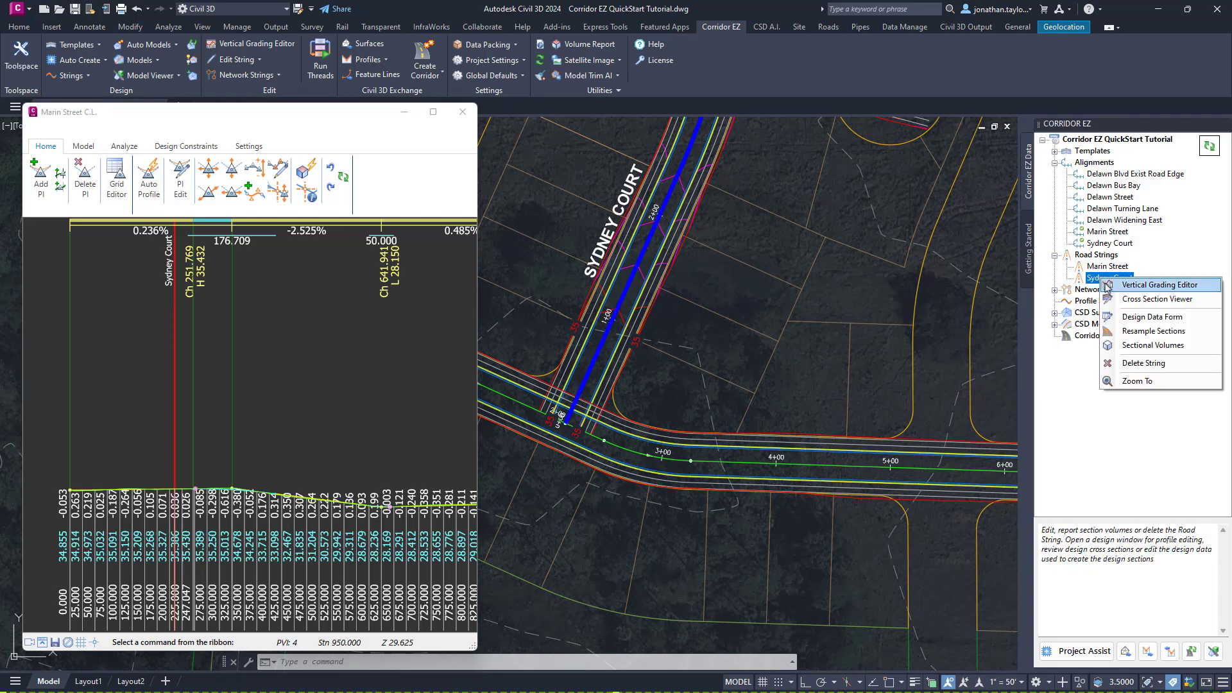
click(1108, 285)
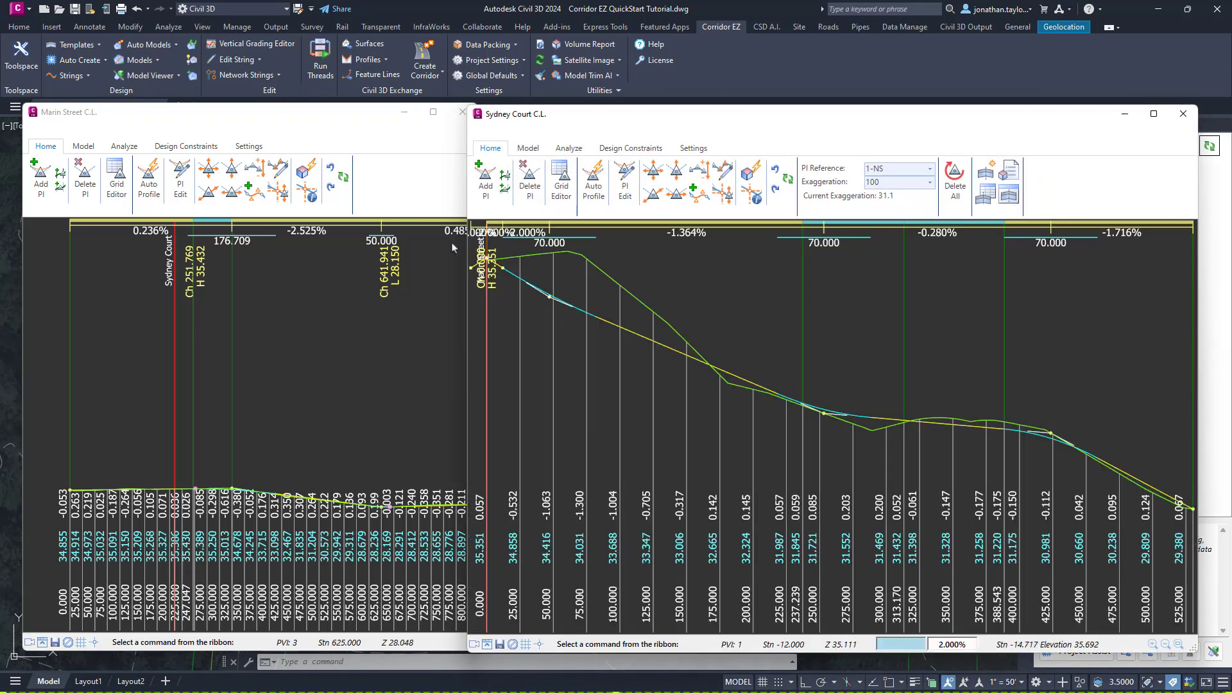
drag(465, 244, 496, 266)
Step: Set the vertical exaggeration of the Sydney Court profile to 5.0
scroll(796, 309, up, 2)
click(970, 184)
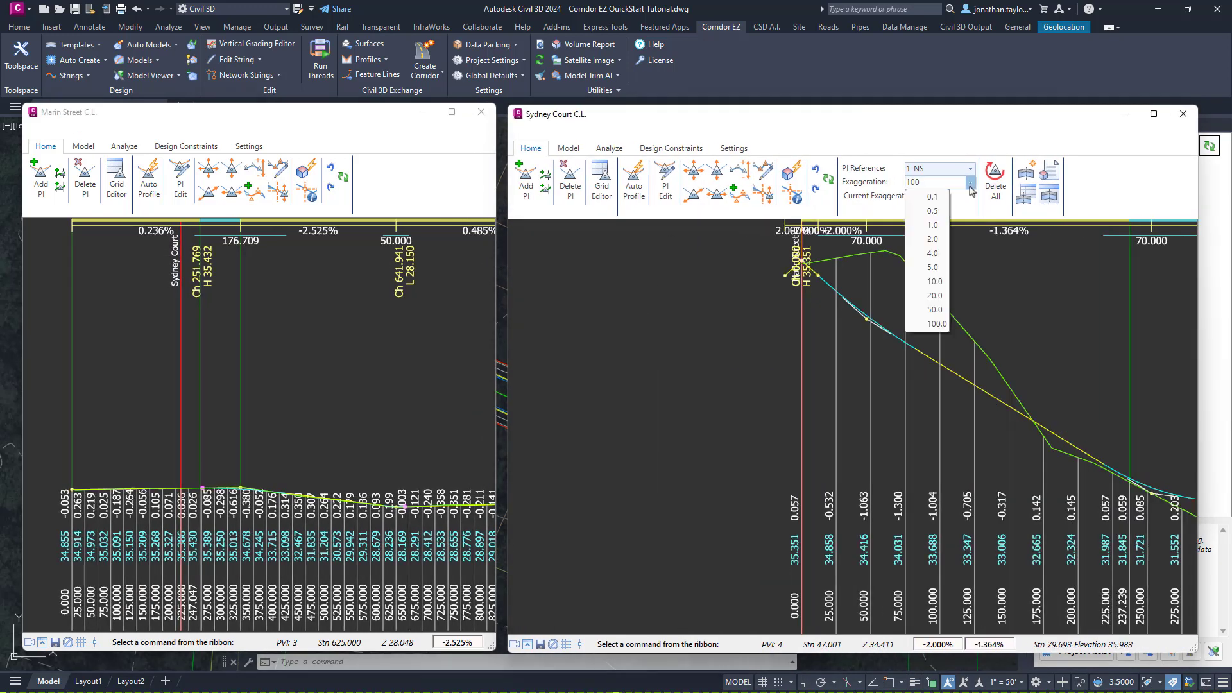
click(933, 267)
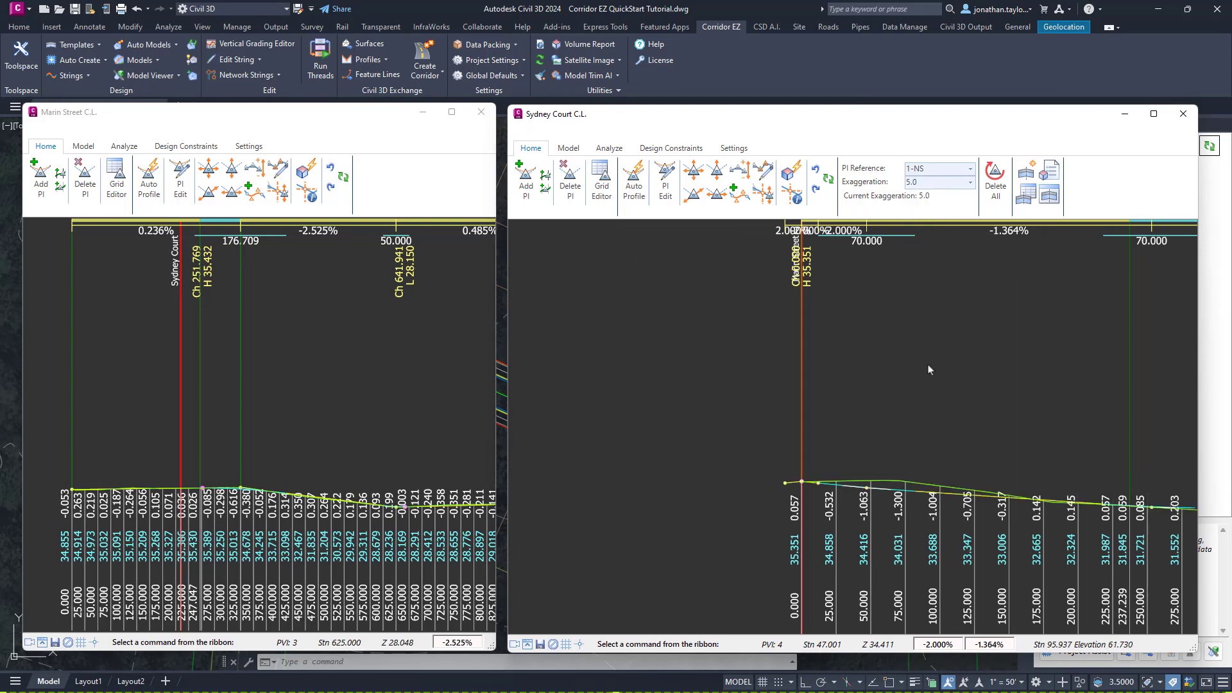
scroll(836, 488, up, 3)
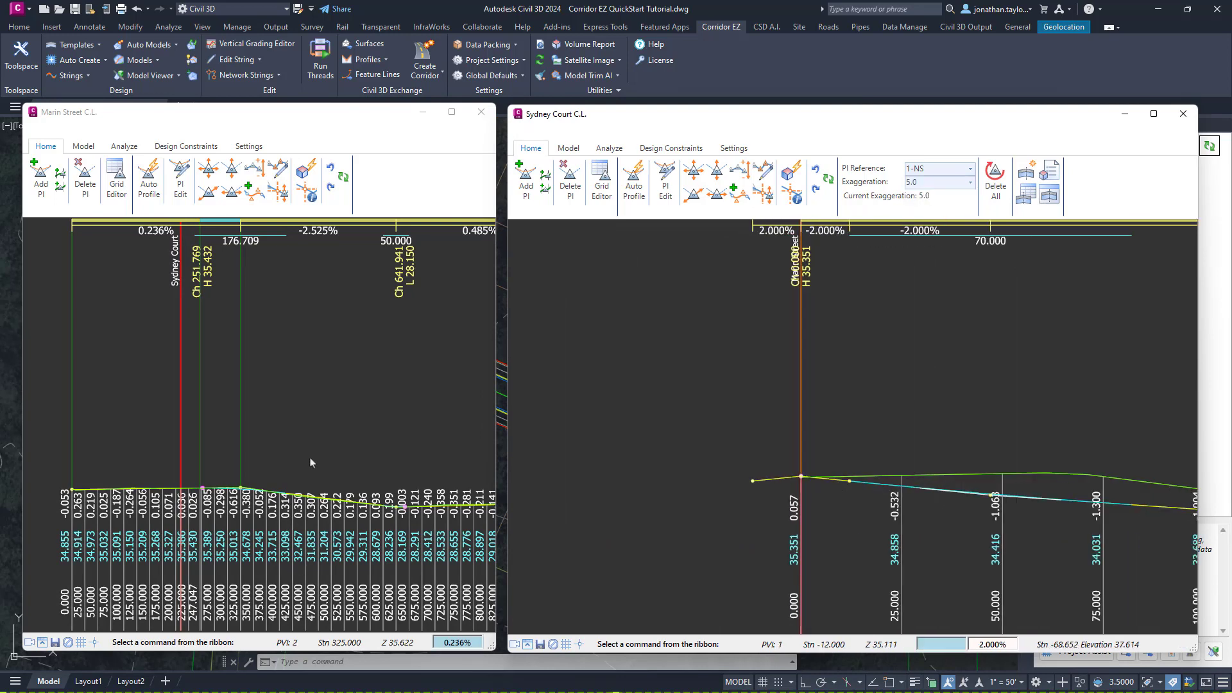
Step: Raise the Marin Street PVI at station 325 vertically to an elevation of about 45.9
scroll(220, 478, up, 2)
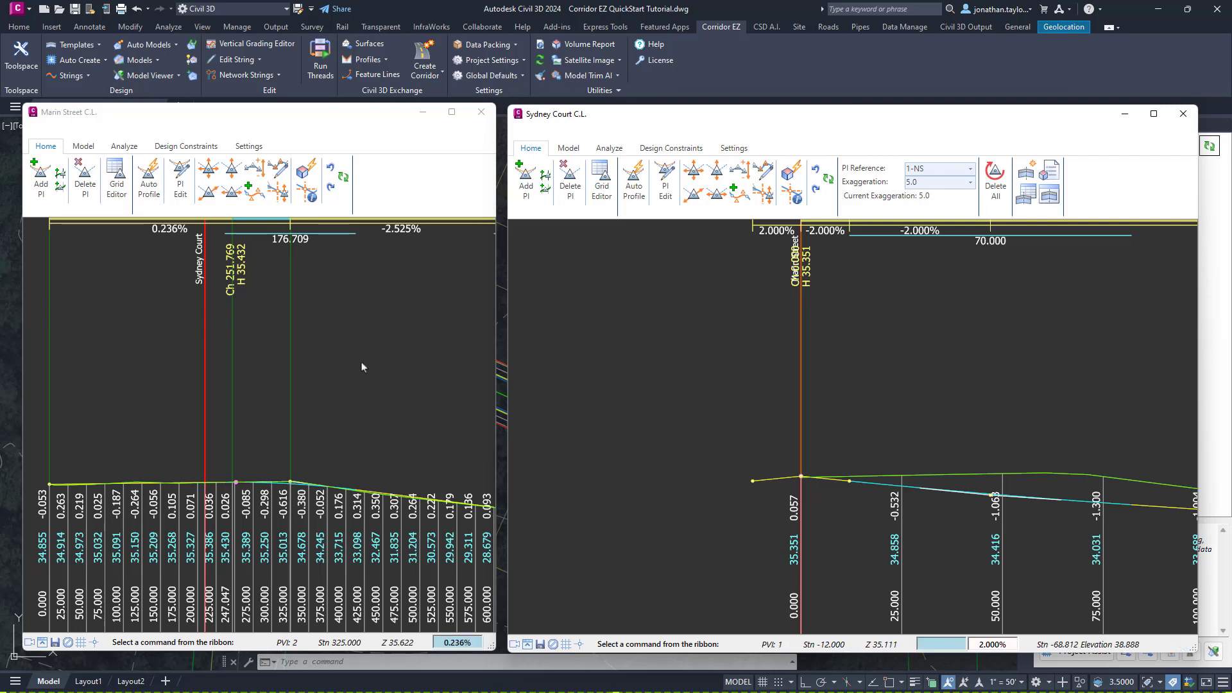
click(232, 172)
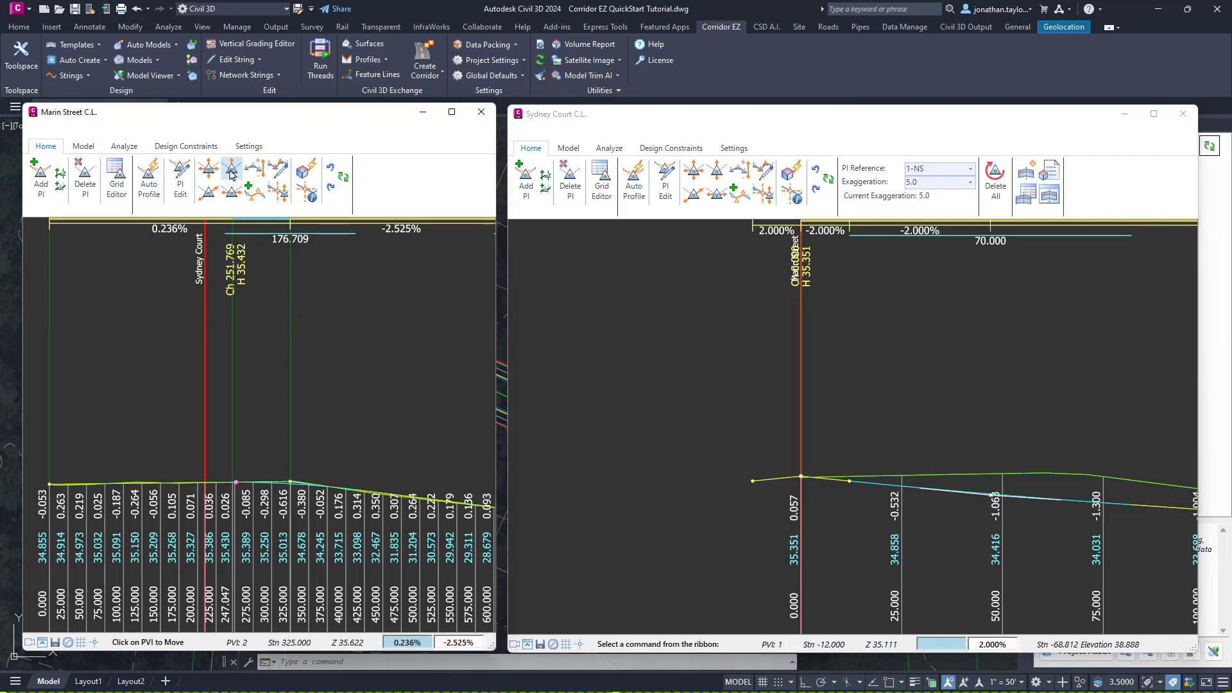
click(288, 478)
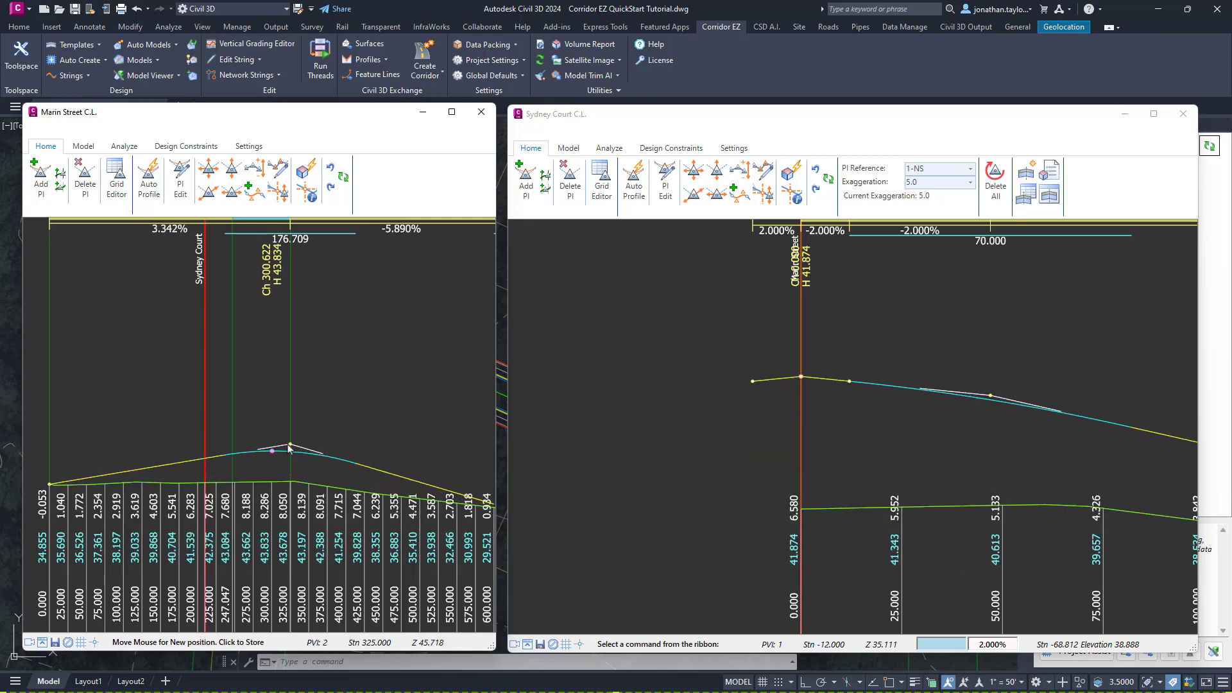
click(288, 449)
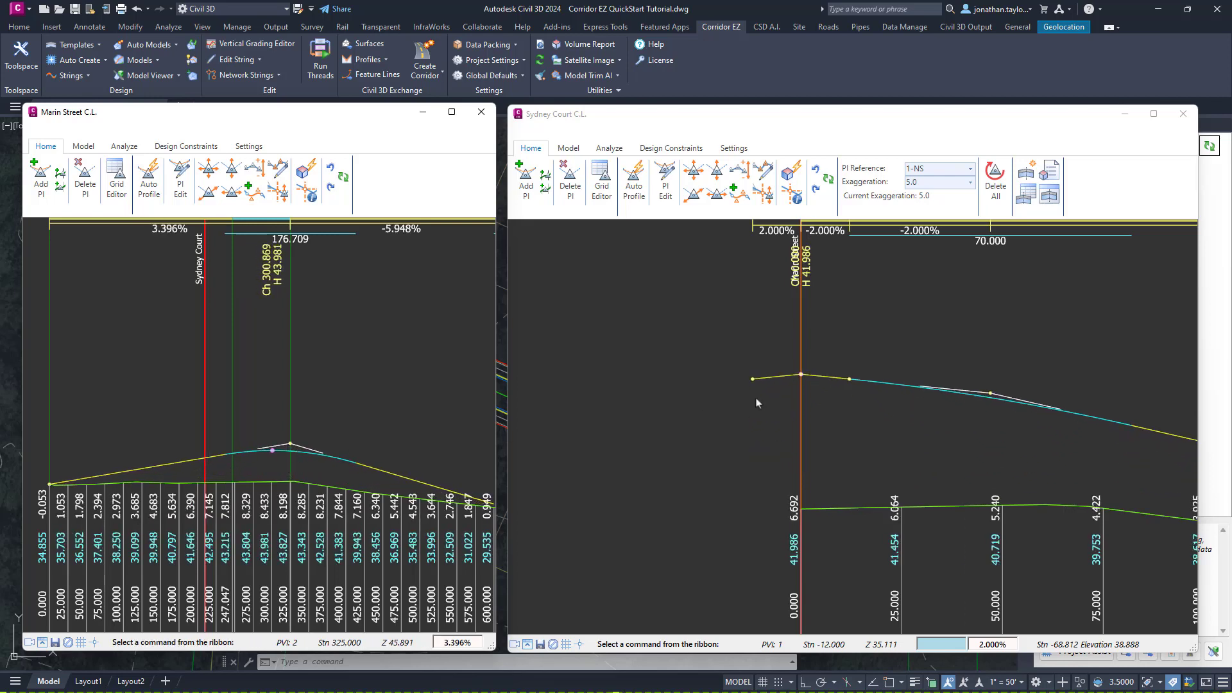
Step: Examine the Sydney Court PVIs and crossfall grades around the Marin Street intersection at station 0
click(800, 376)
click(800, 377)
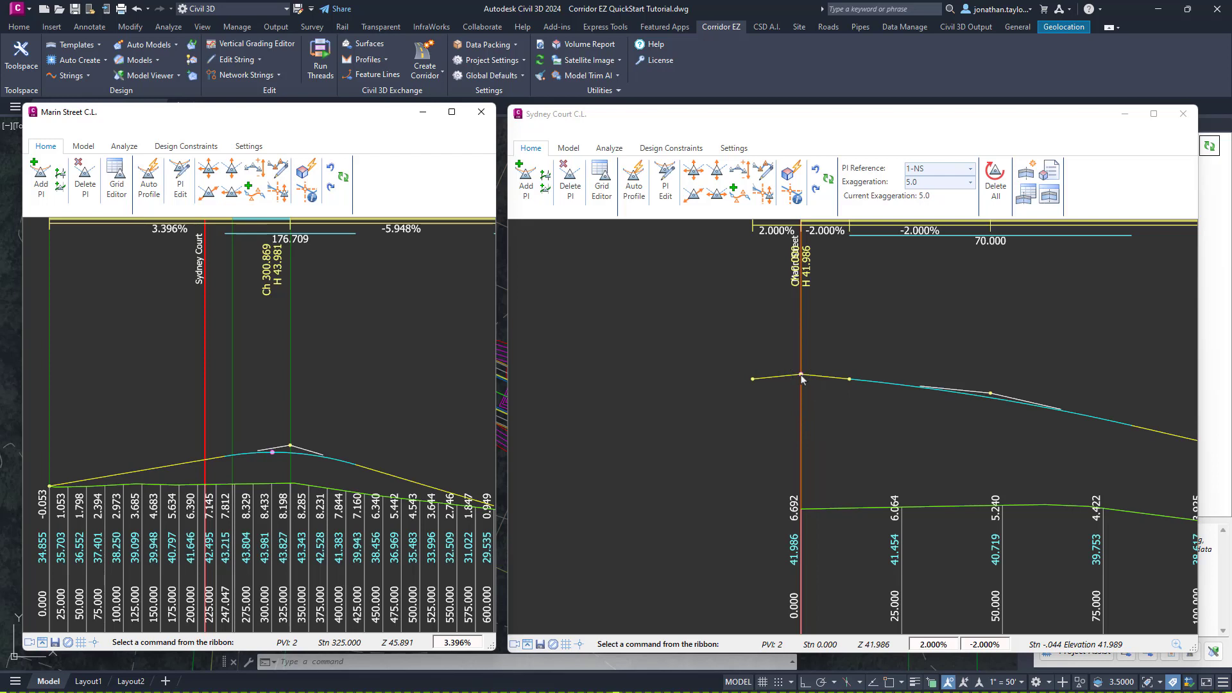
click(752, 379)
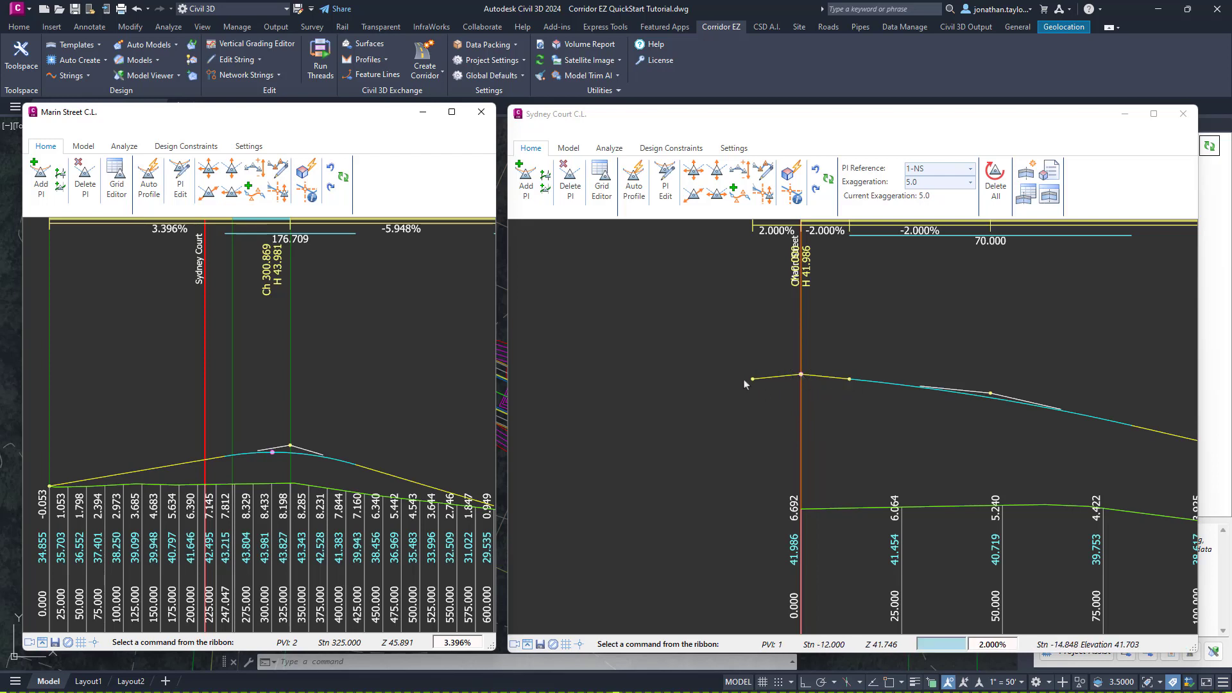
click(850, 380)
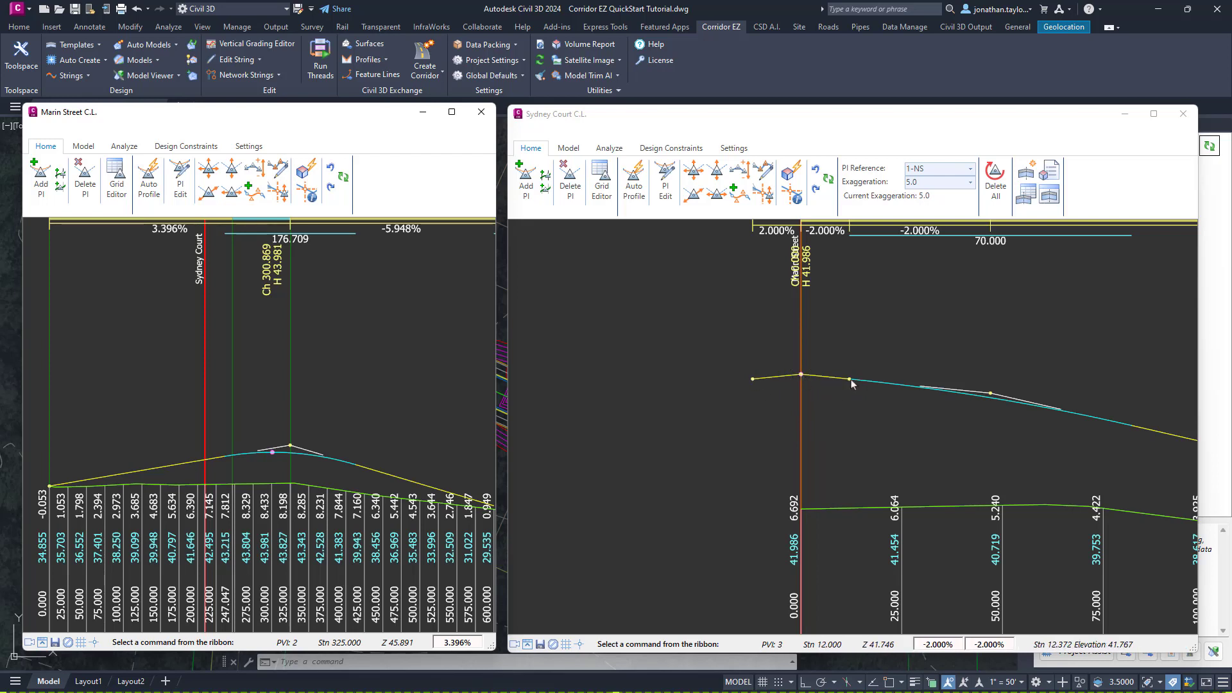
click(799, 375)
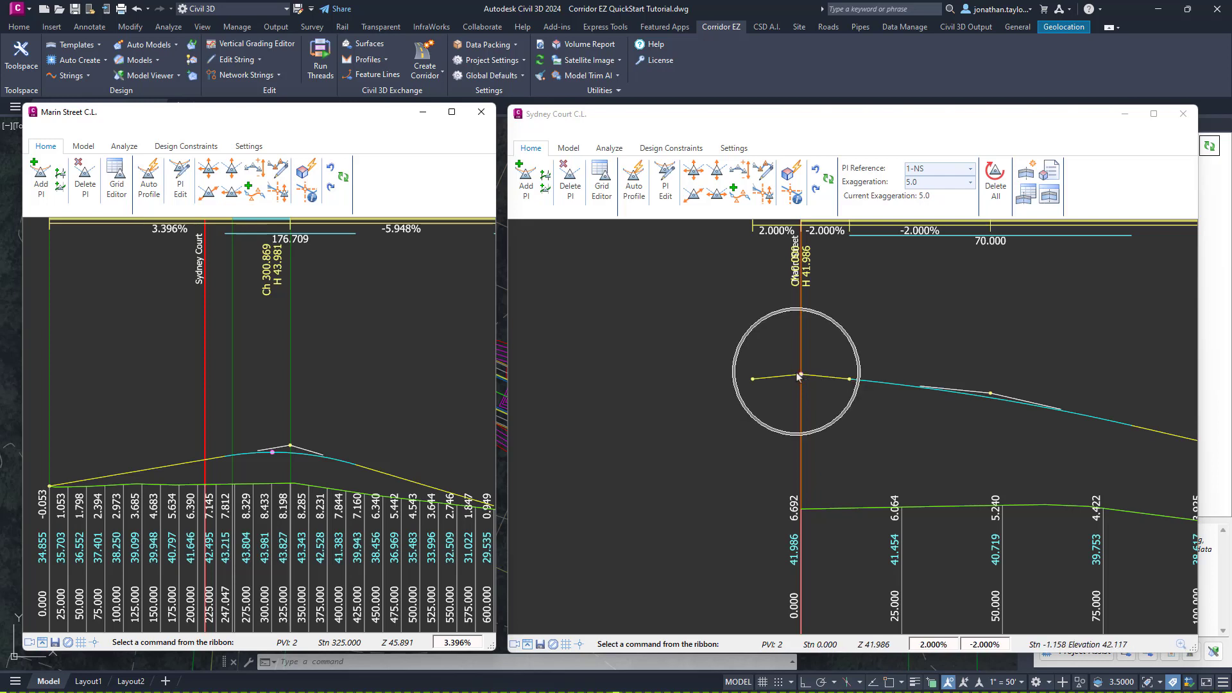
click(850, 380)
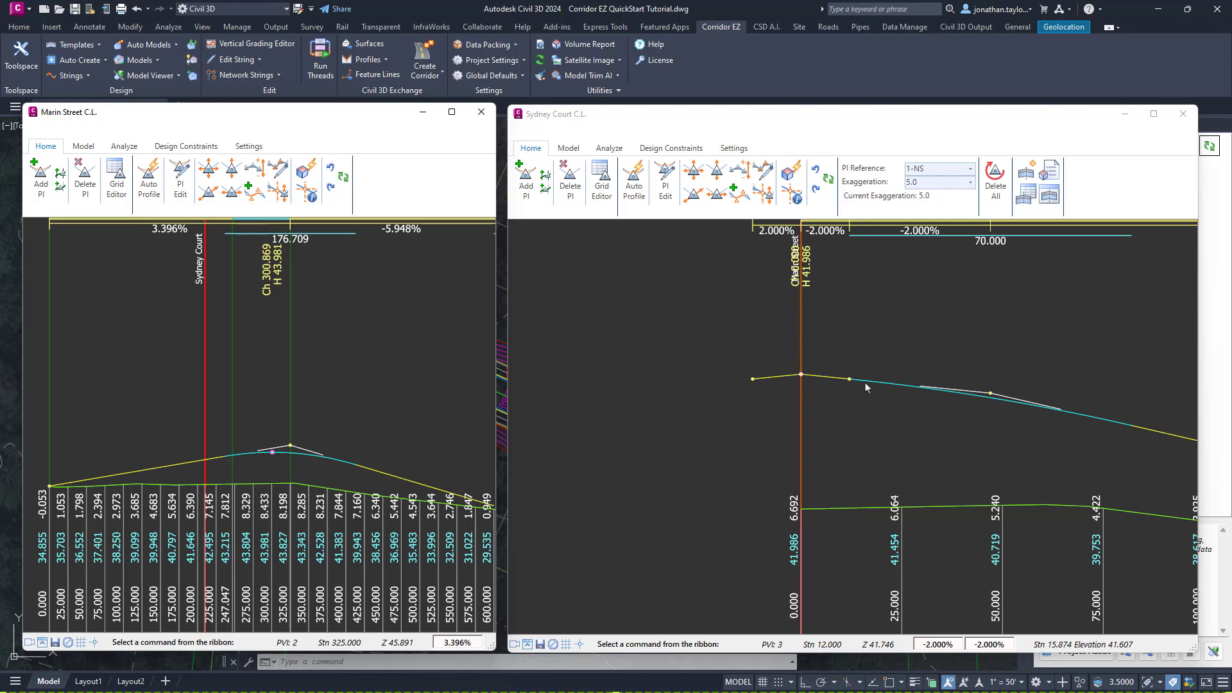
click(801, 375)
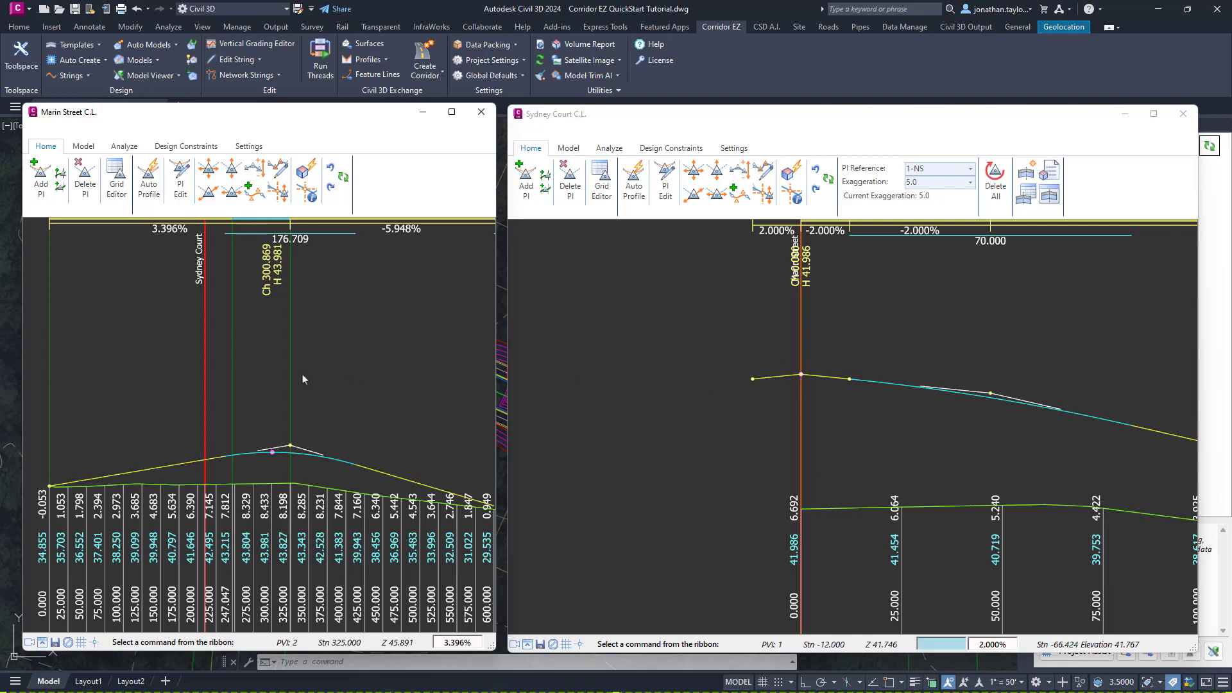
Step: Lower the Marin Street PVI at station 325 vertically to an elevation of about 36.3 and close the Marin Street editor
click(231, 169)
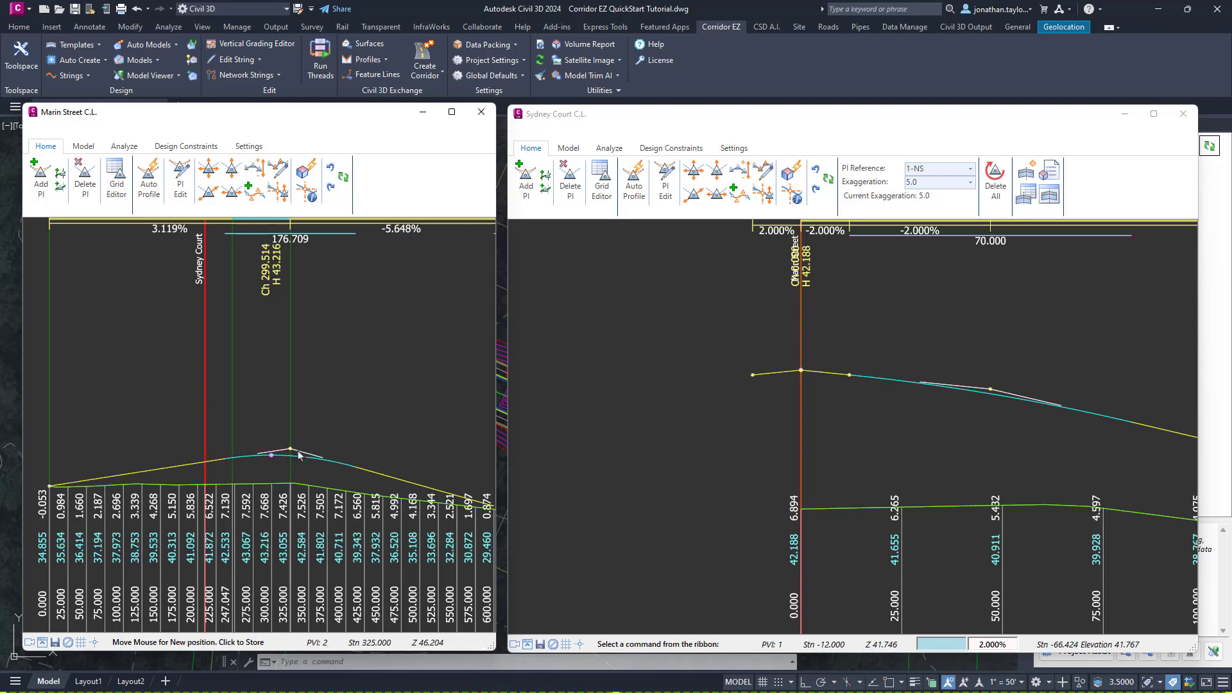
click(293, 482)
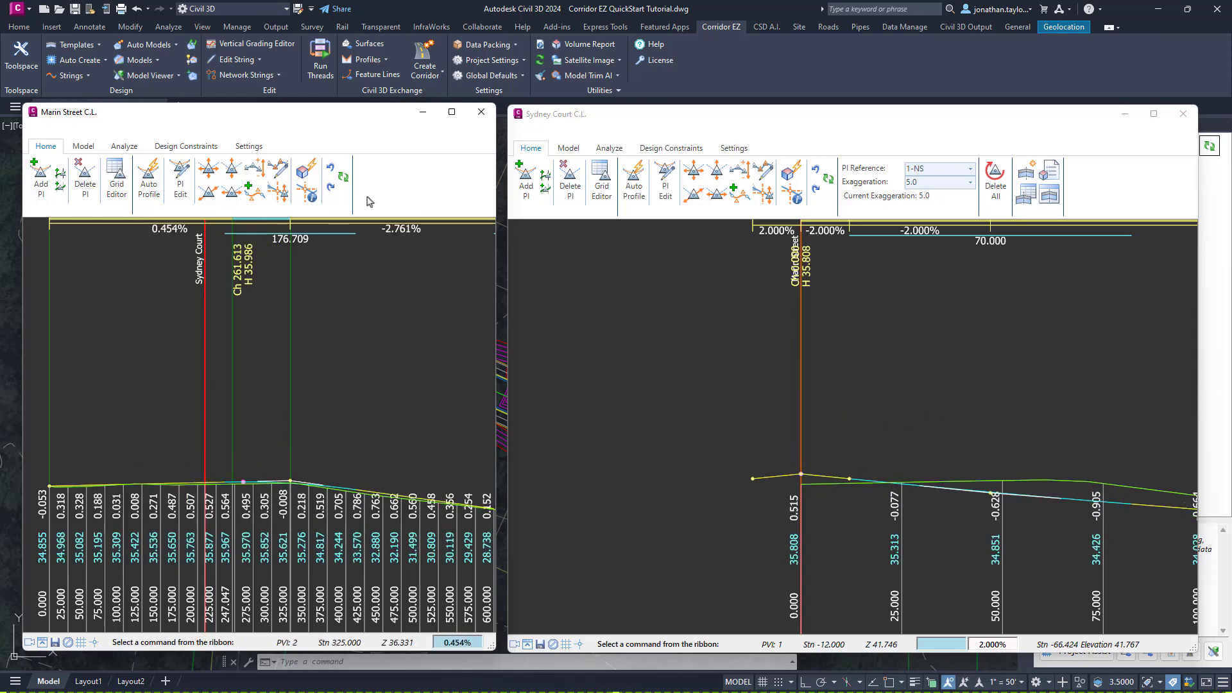
click(480, 114)
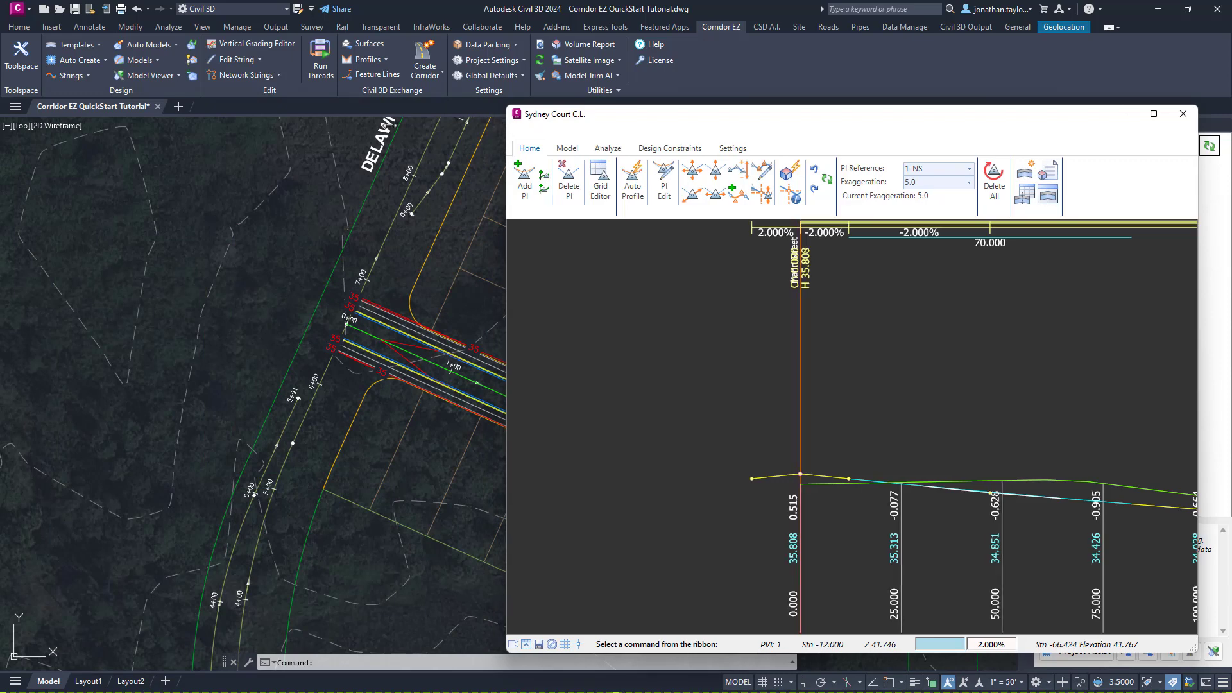
Step: Widen the Sydney Court profile window and examine the profile grades and vertical curves beyond the Marin Street intersection
drag(507, 127, 92, 126)
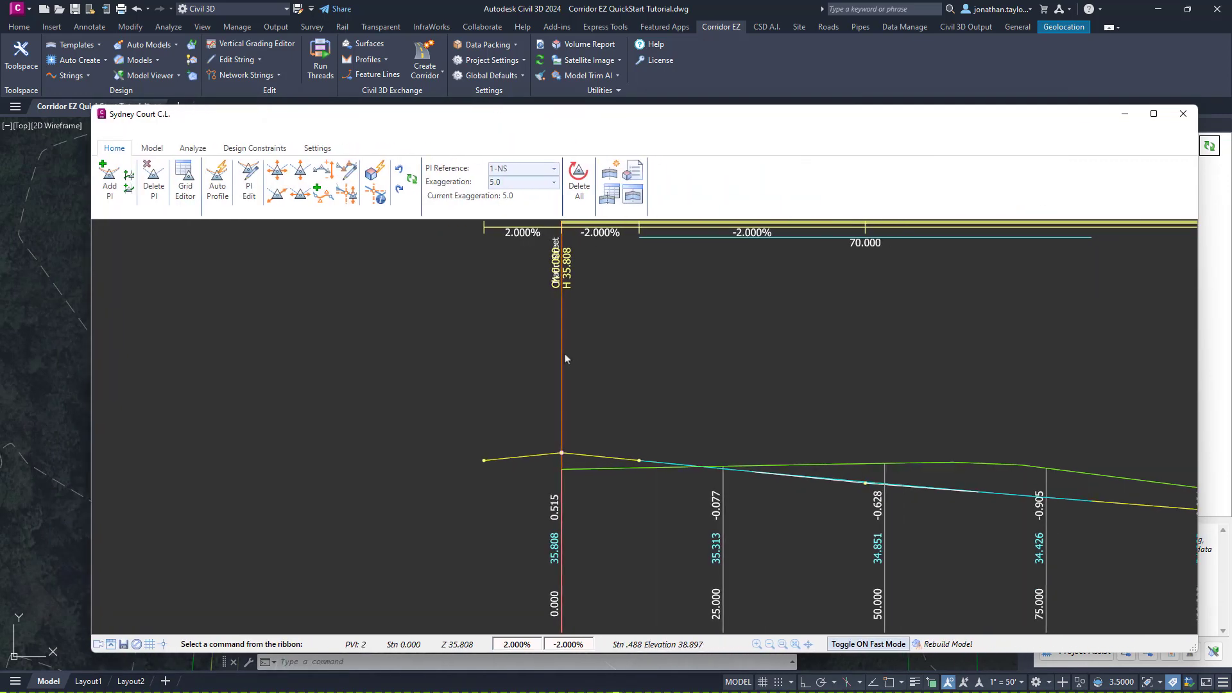
scroll(566, 359, down, 6)
middle_drag(892, 438, 545, 427)
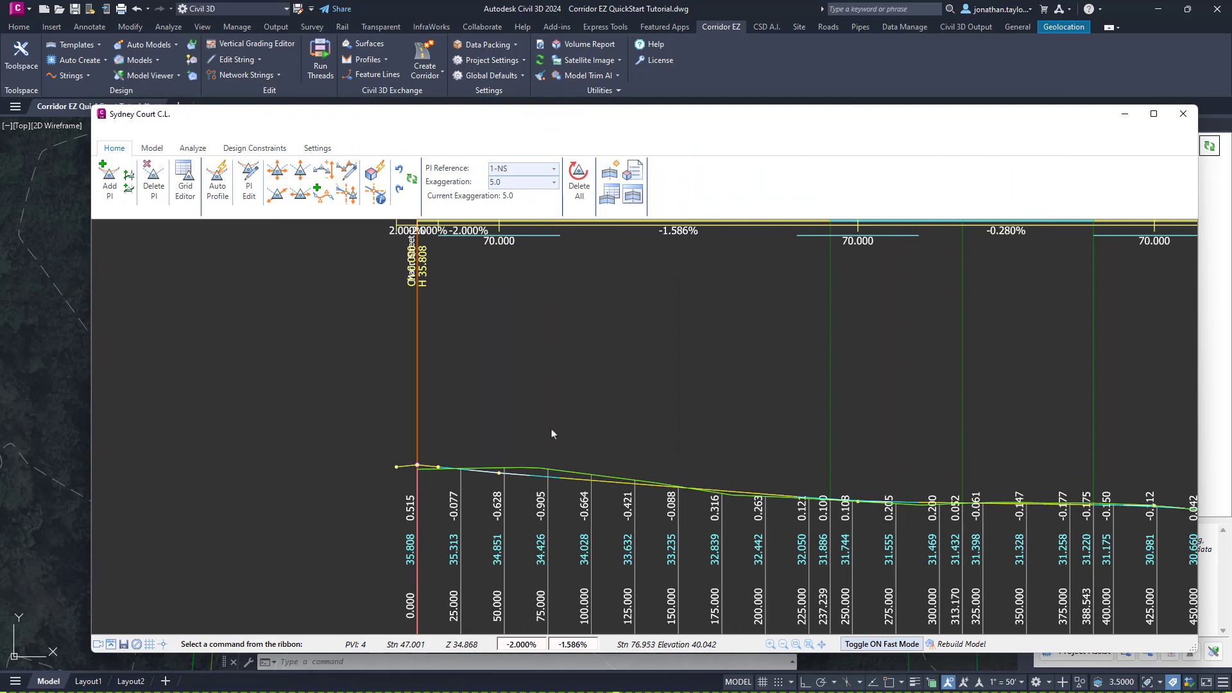
scroll(661, 419, up, 2)
middle_drag(661, 418, 496, 413)
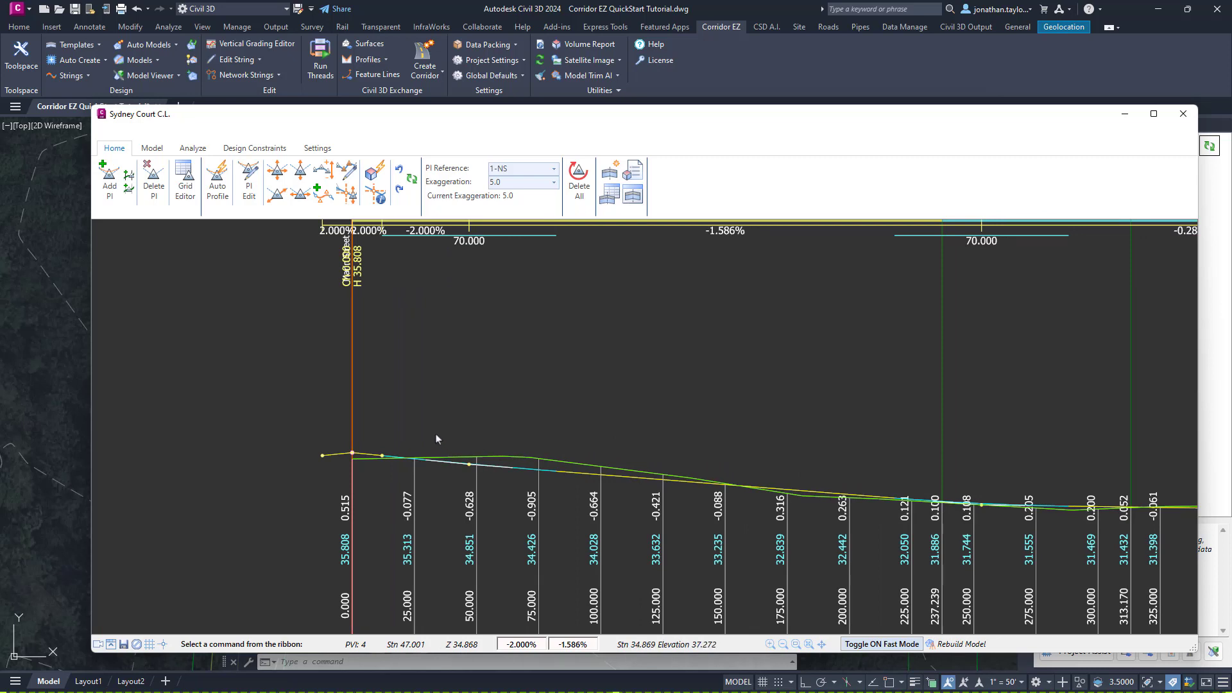
Step: Try to delete the protected PVI at station 47 from the Sydney Court profile
click(154, 189)
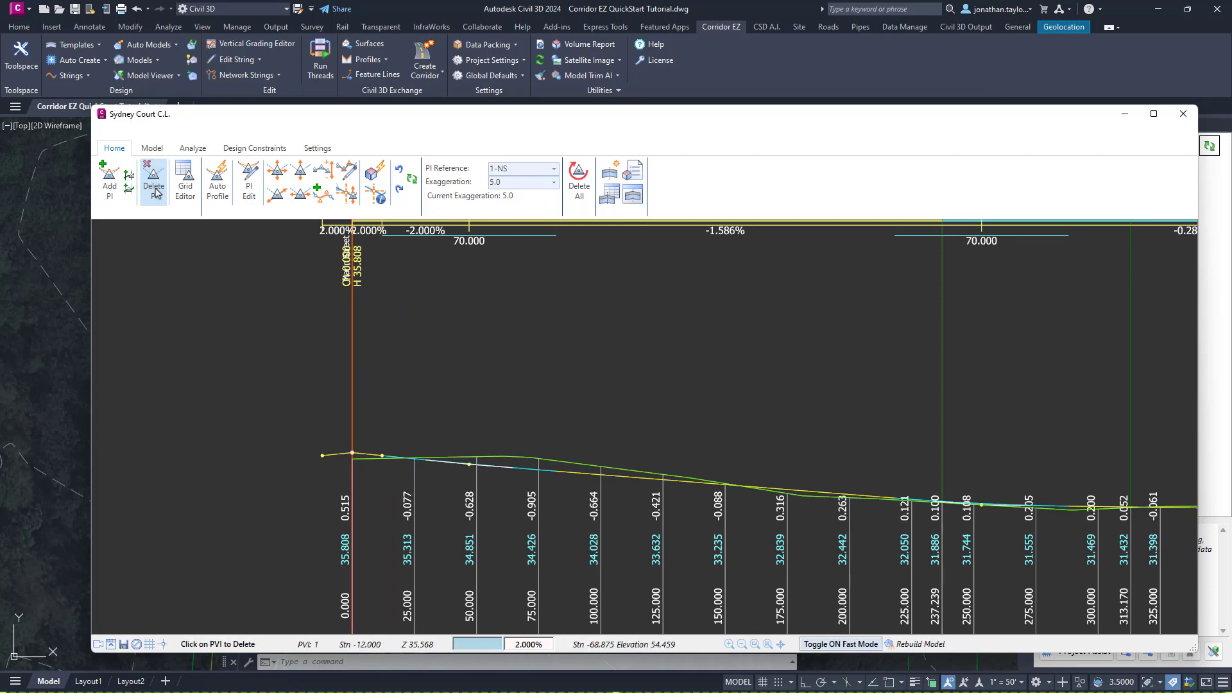
click(470, 466)
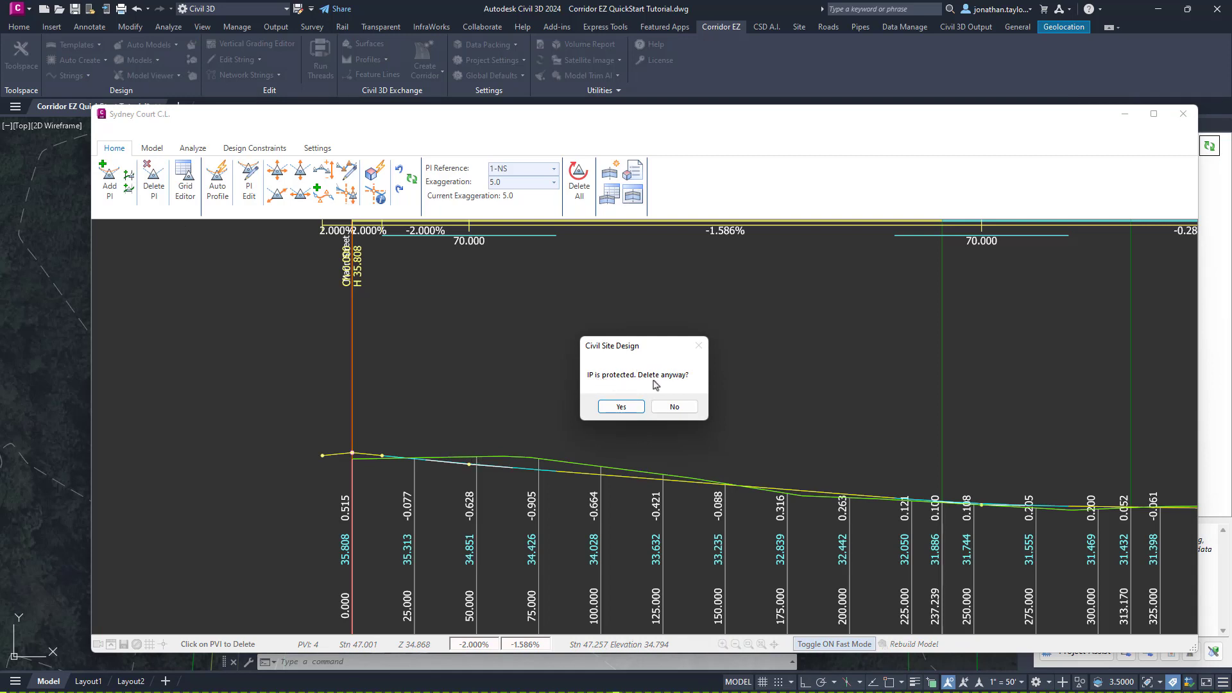
click(619, 407)
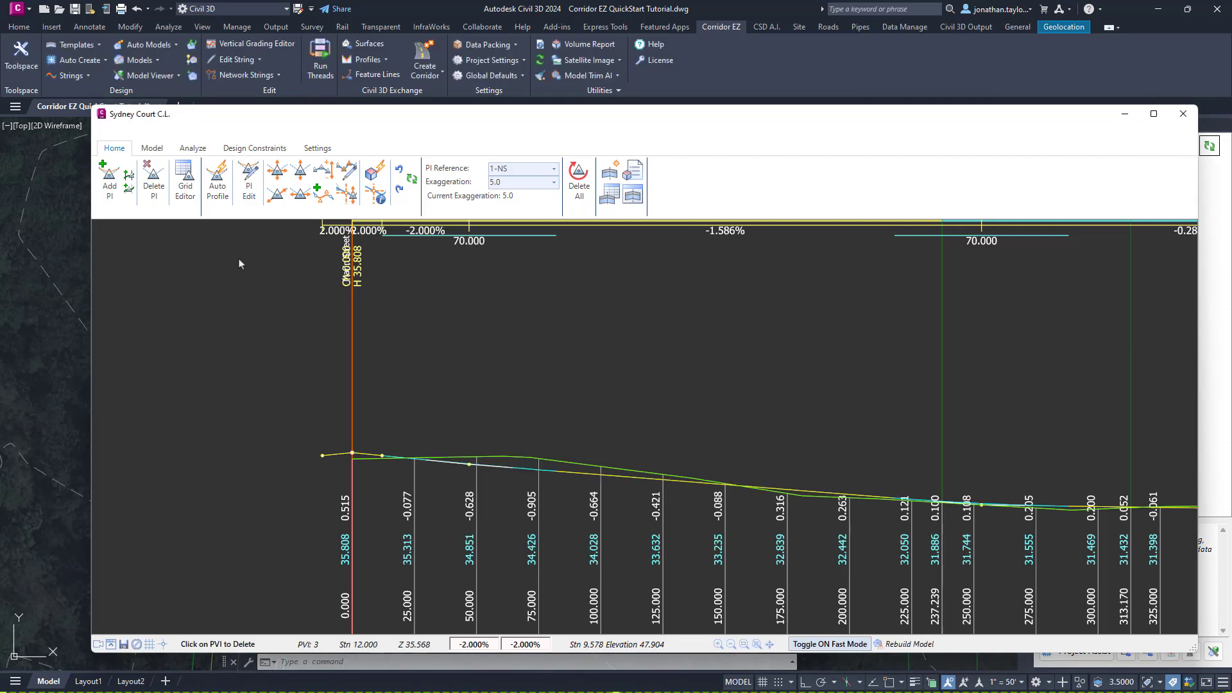
Step: Try to edit the protected PVI at station 47 with PI Edit, and close the Sydney Court profile window
click(246, 186)
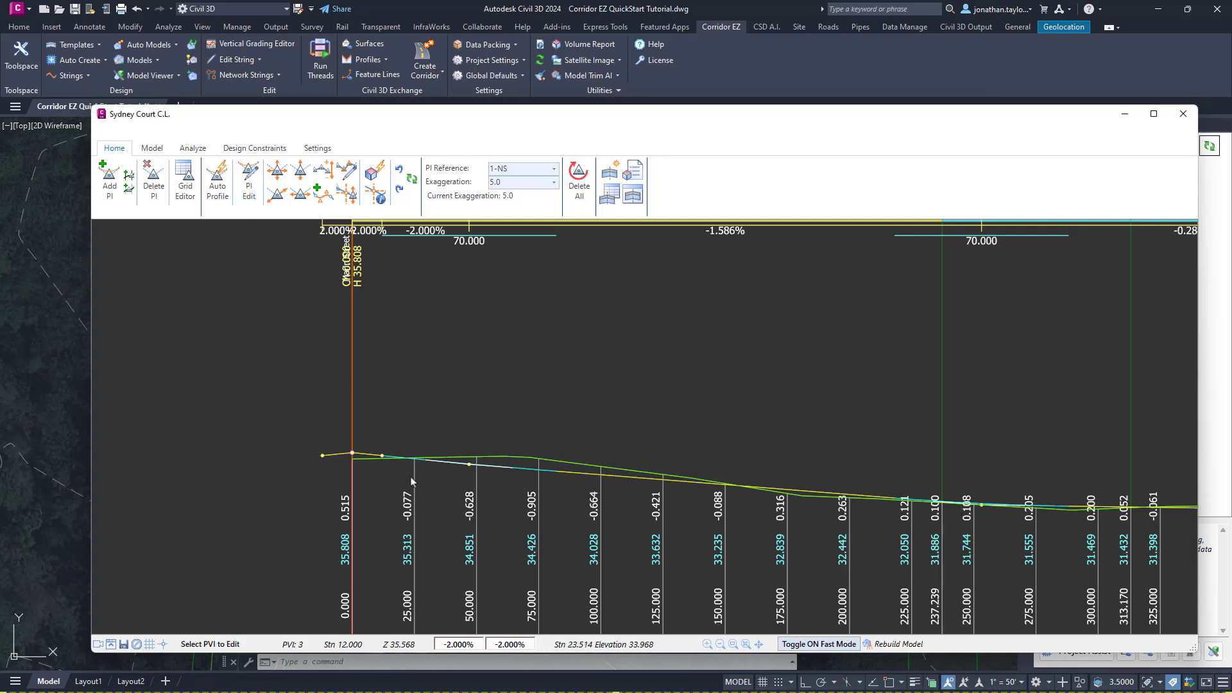
click(469, 466)
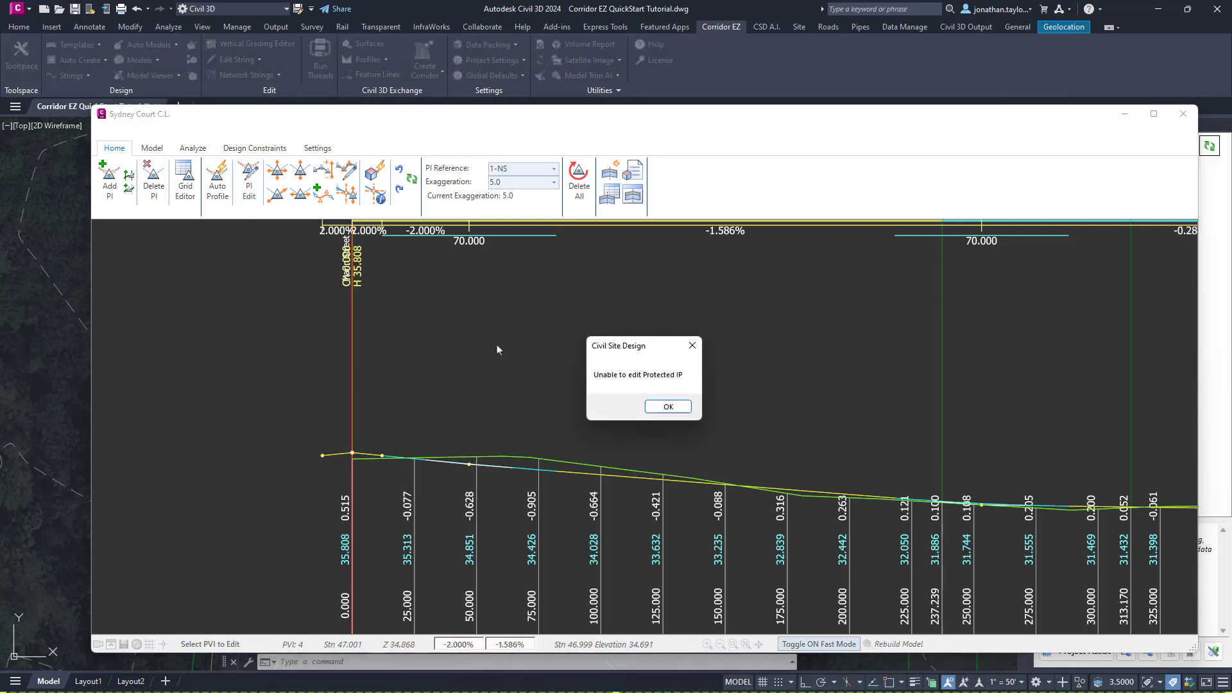
click(667, 406)
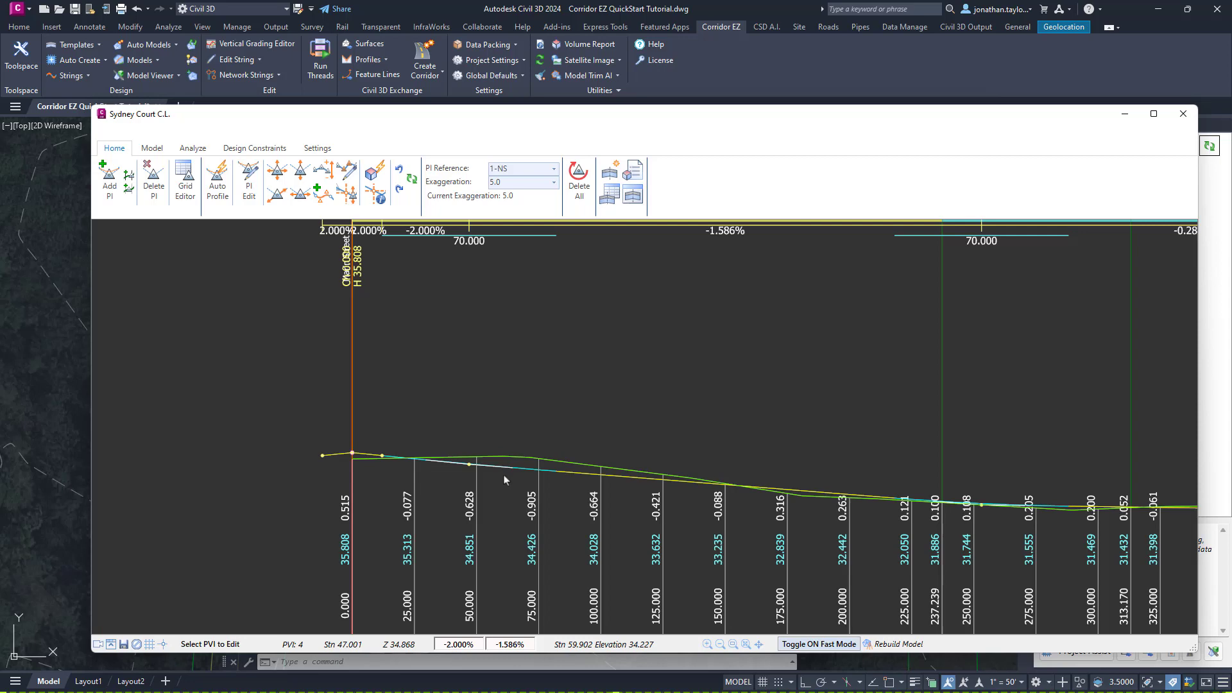
click(1182, 115)
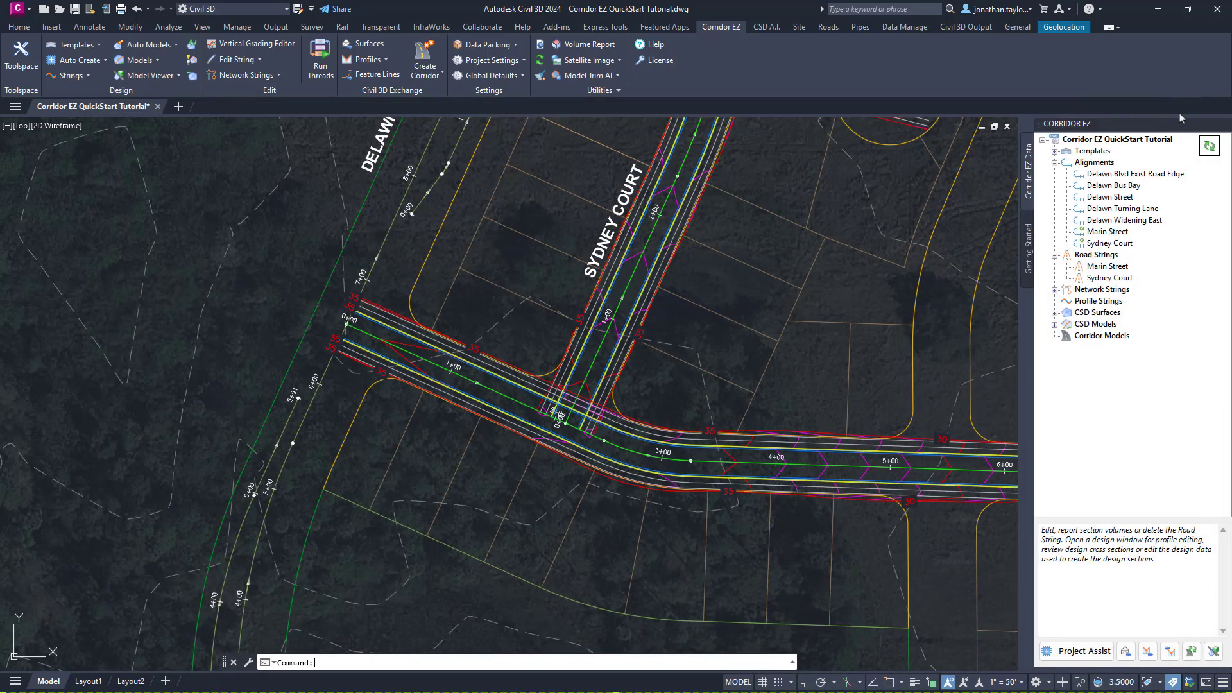
Step: Open the drawing settings and review the side road match-in PVI distance and default parabolic curve length in the road details
right_click(1093, 142)
right_click(1091, 143)
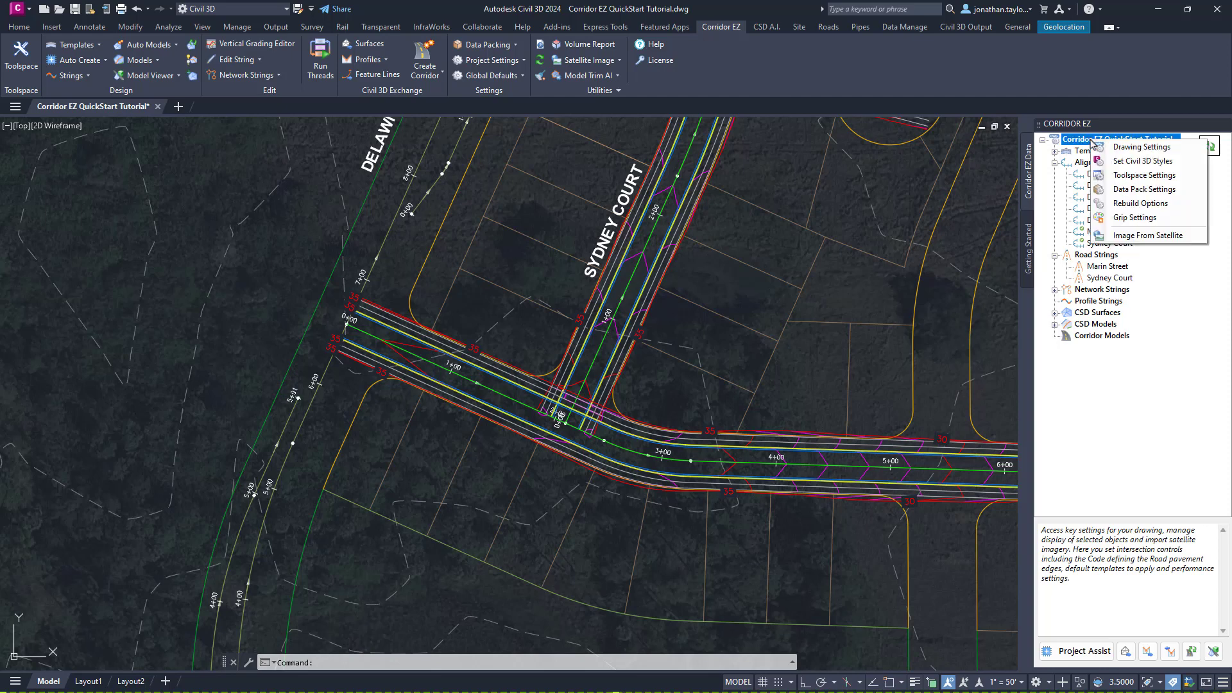
click(1109, 148)
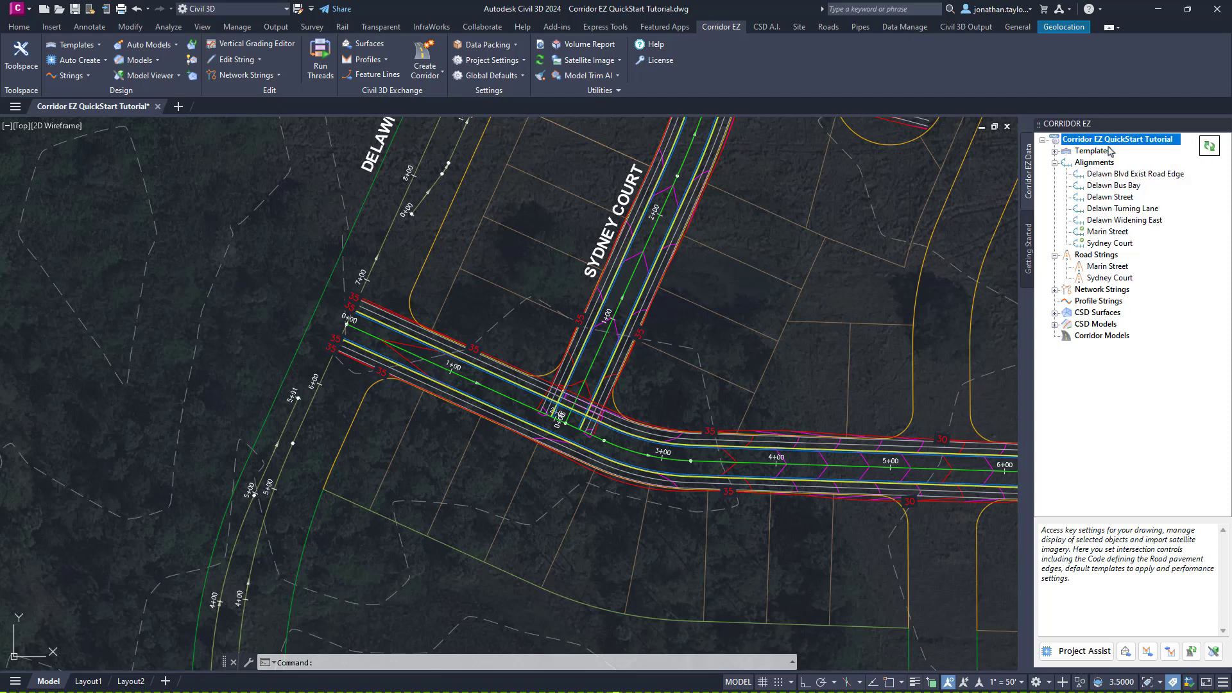
drag(519, 136, 713, 173)
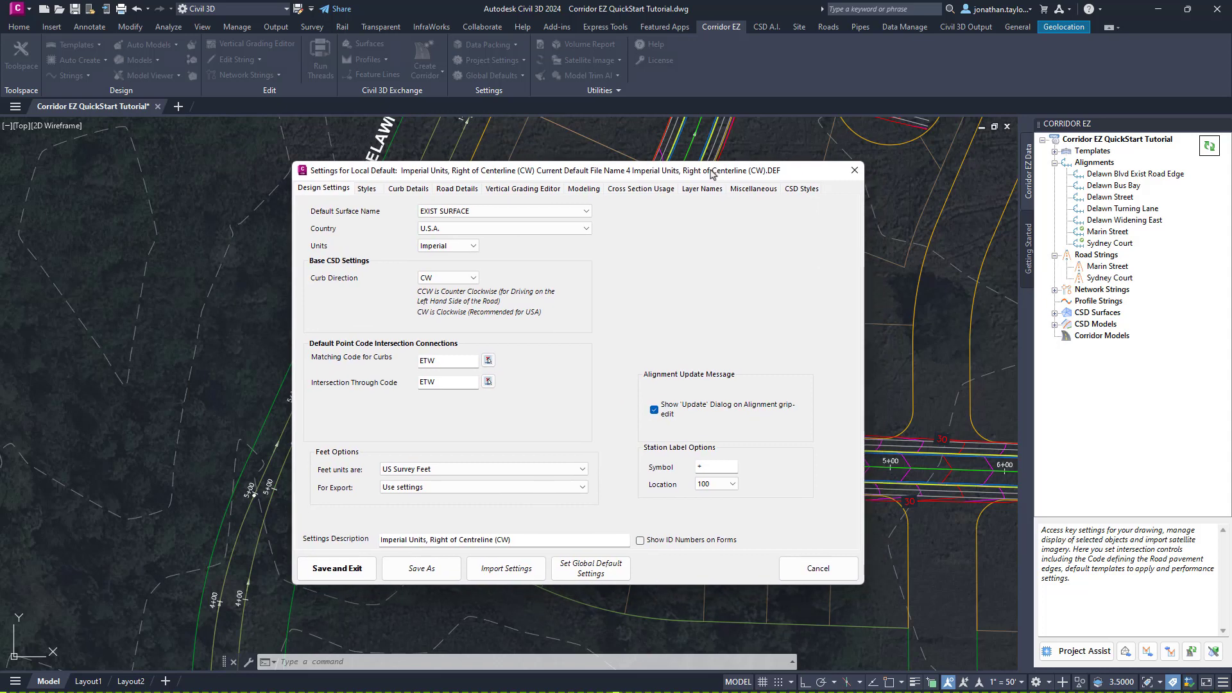
click(457, 189)
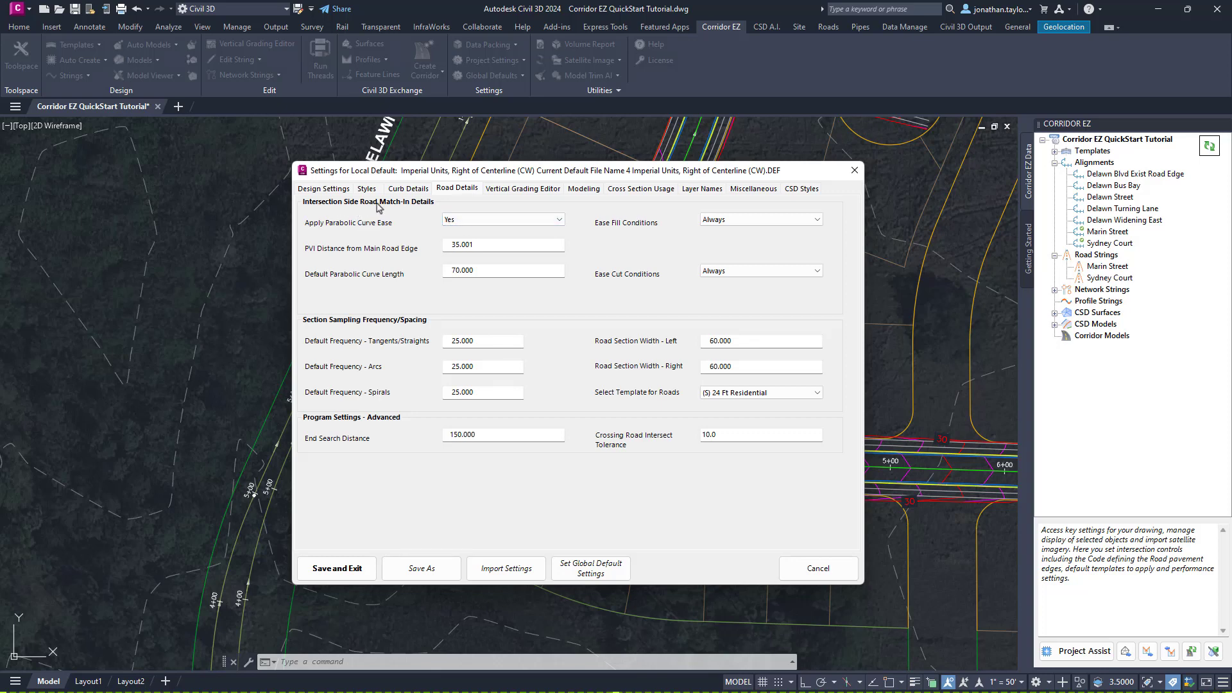
double_click(467, 247)
double_click(449, 270)
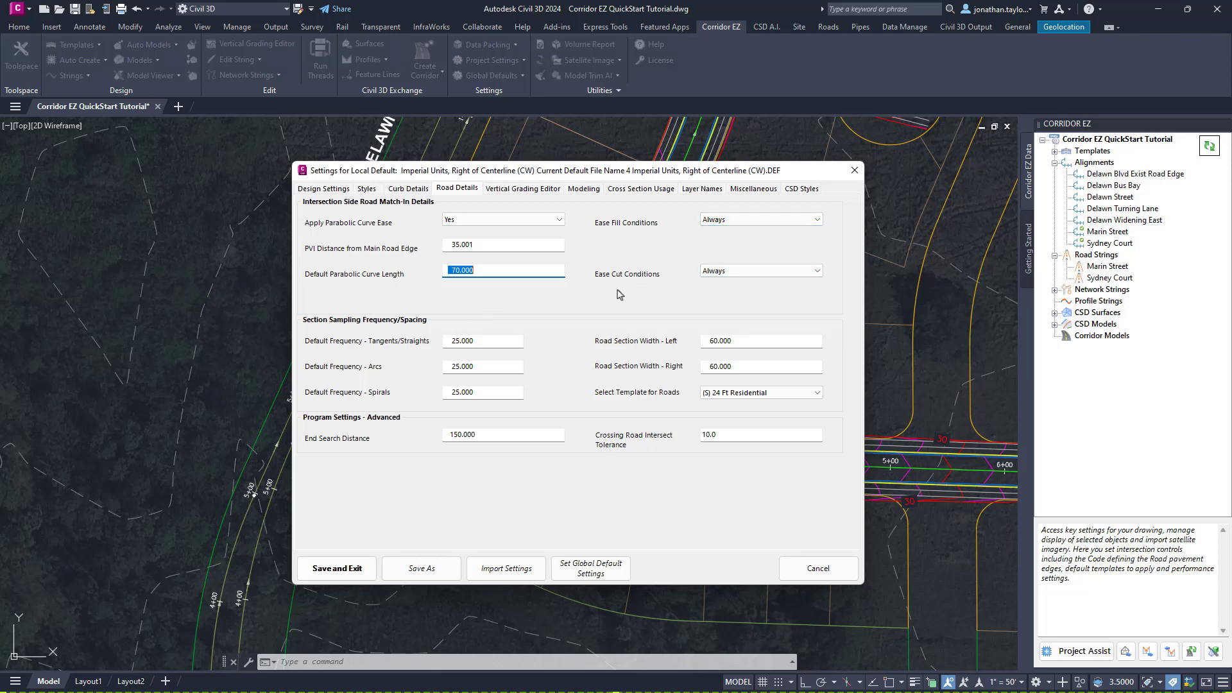
Step: Switch Apply Parabolic Curve Ease to No, restore it to Yes, and save and exit the drawing settings
click(494, 221)
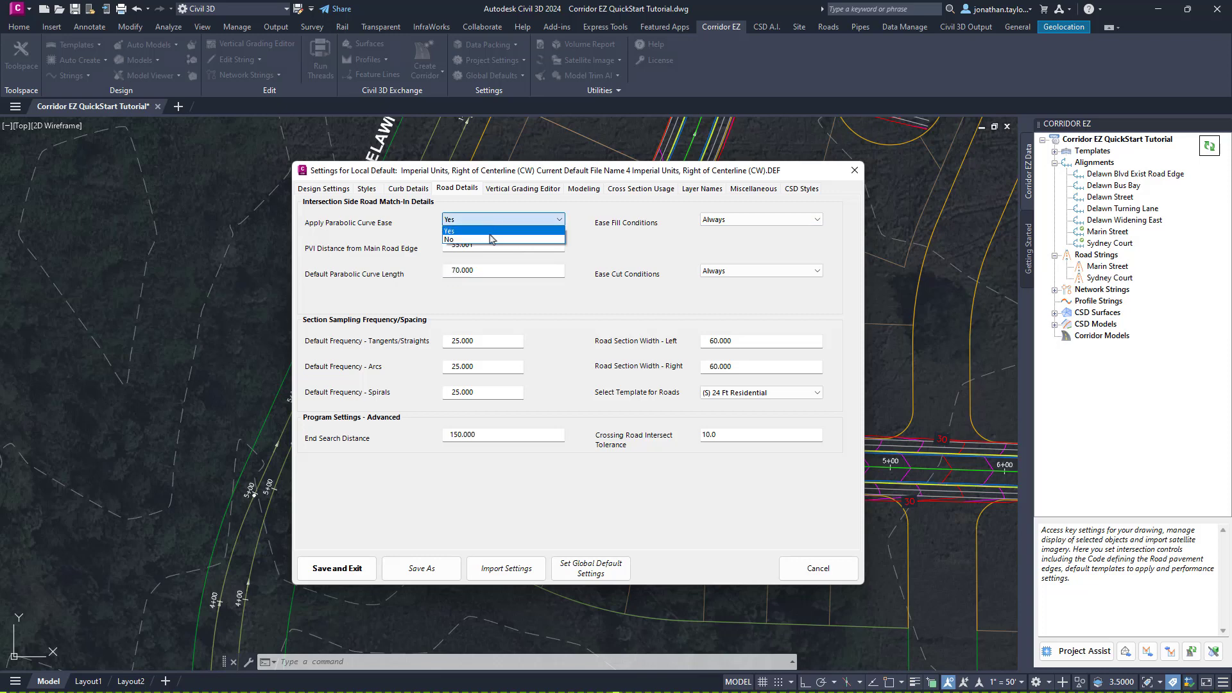
click(494, 240)
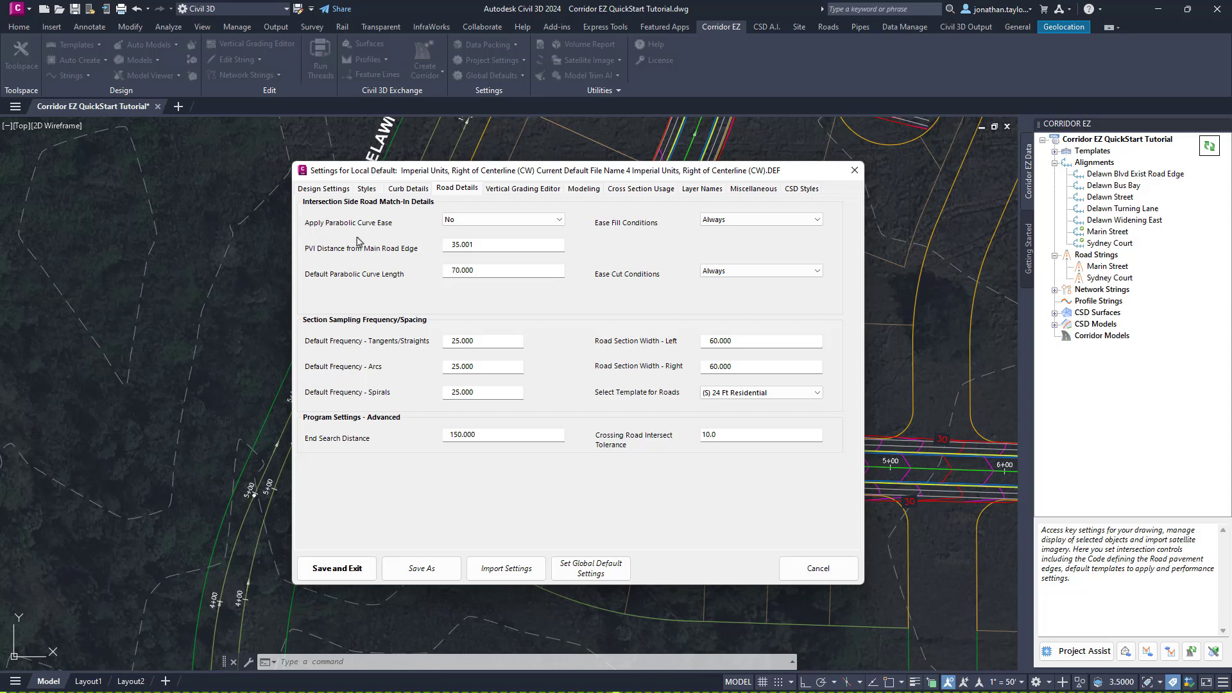
click(460, 219)
click(467, 235)
click(356, 577)
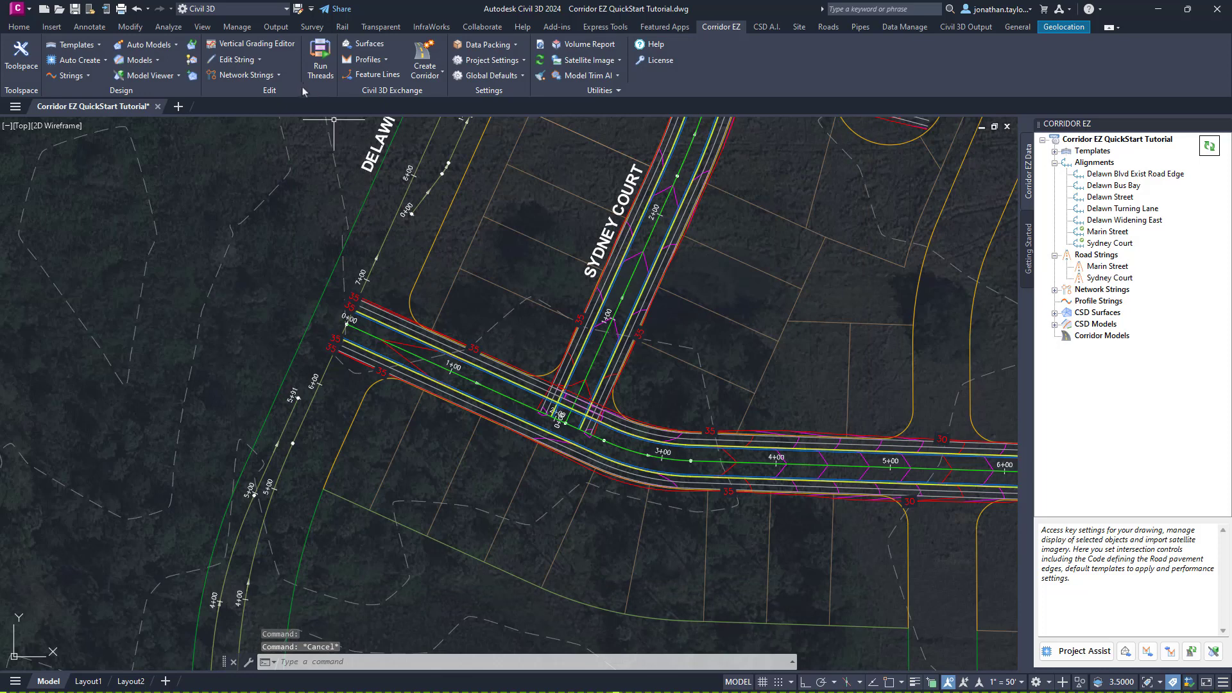
Step: In Sydney Court's automatic ease properties, set the cut and fill settings to Never for stations 0 to 60
click(279, 75)
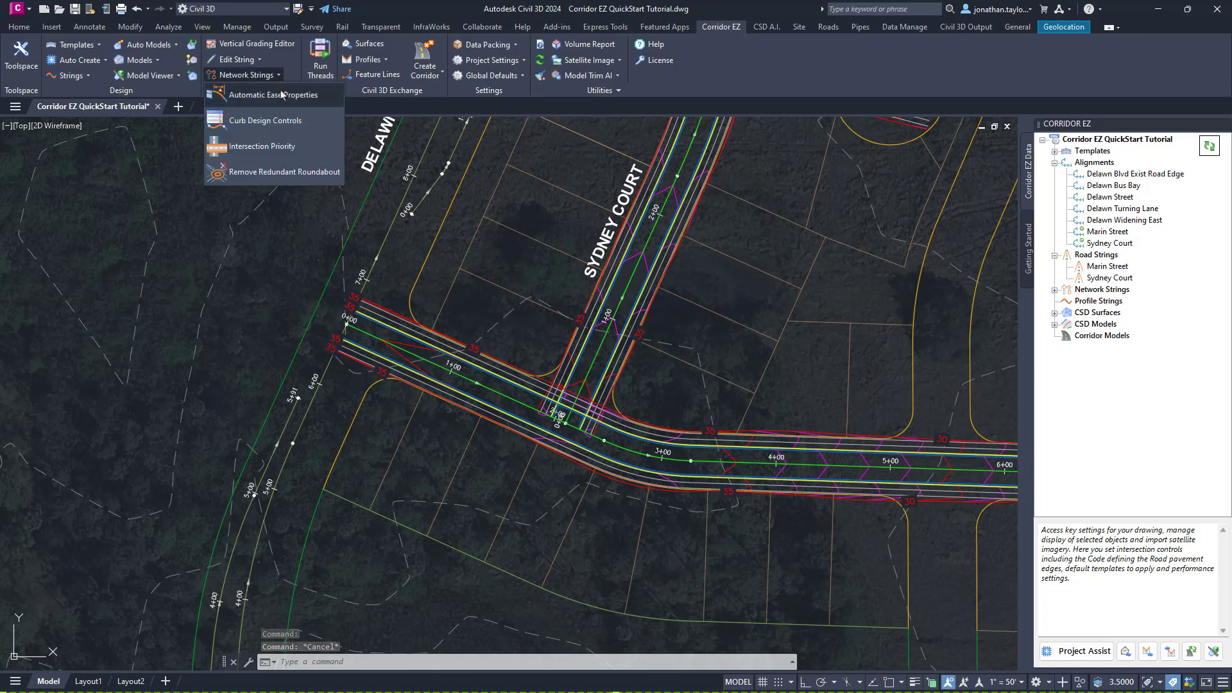
click(317, 101)
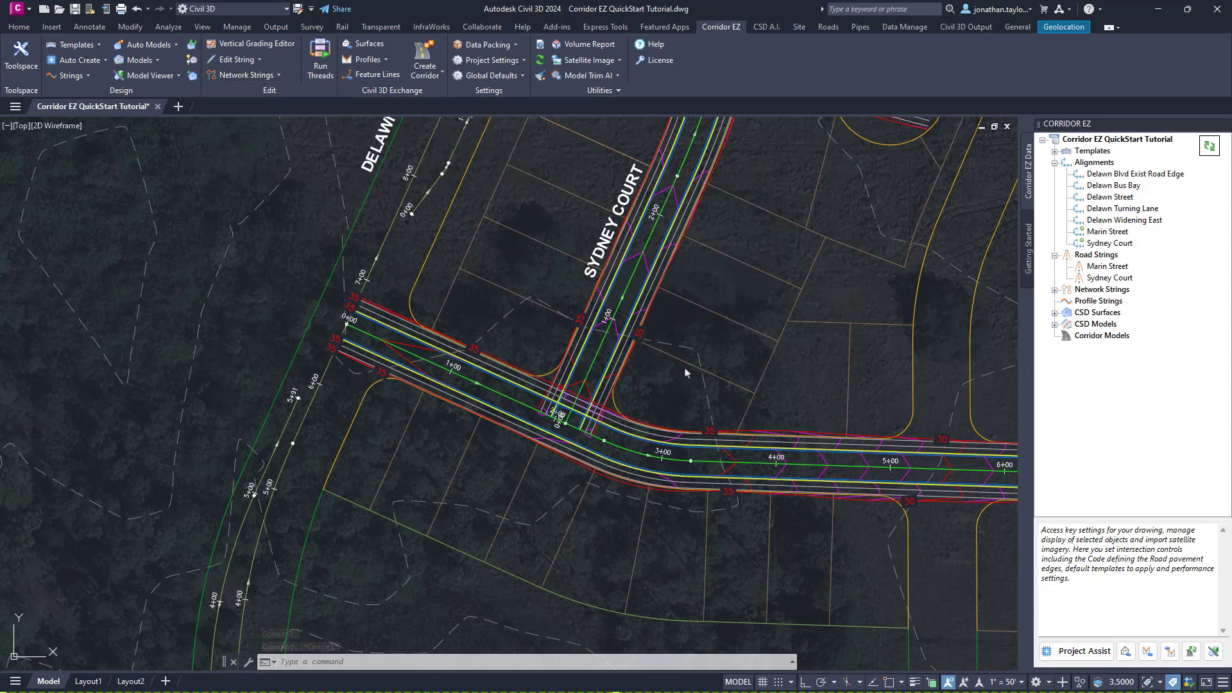
drag(455, 281, 448, 228)
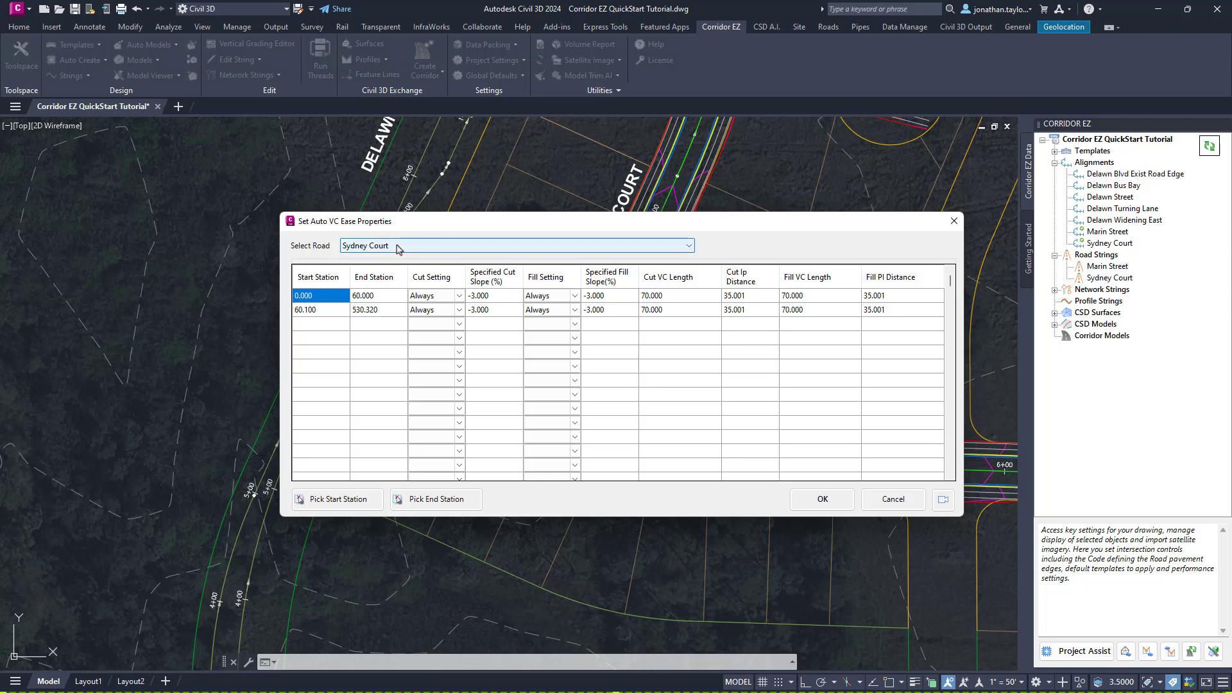
drag(412, 228, 403, 292)
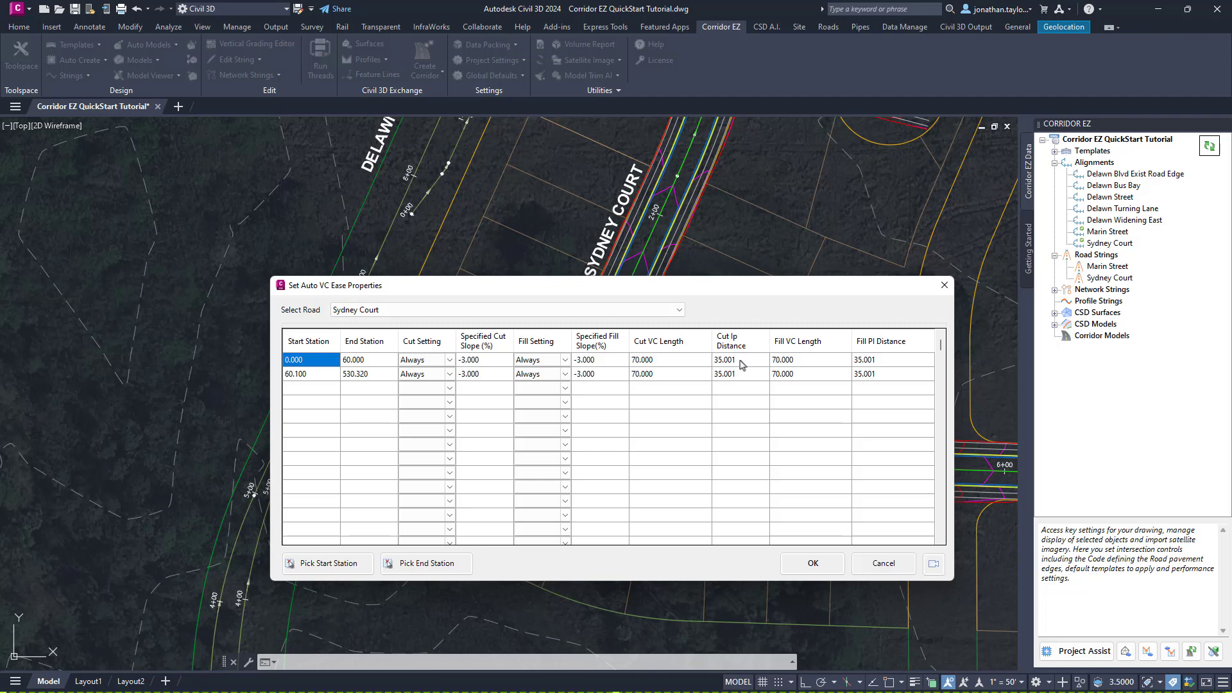
click(449, 364)
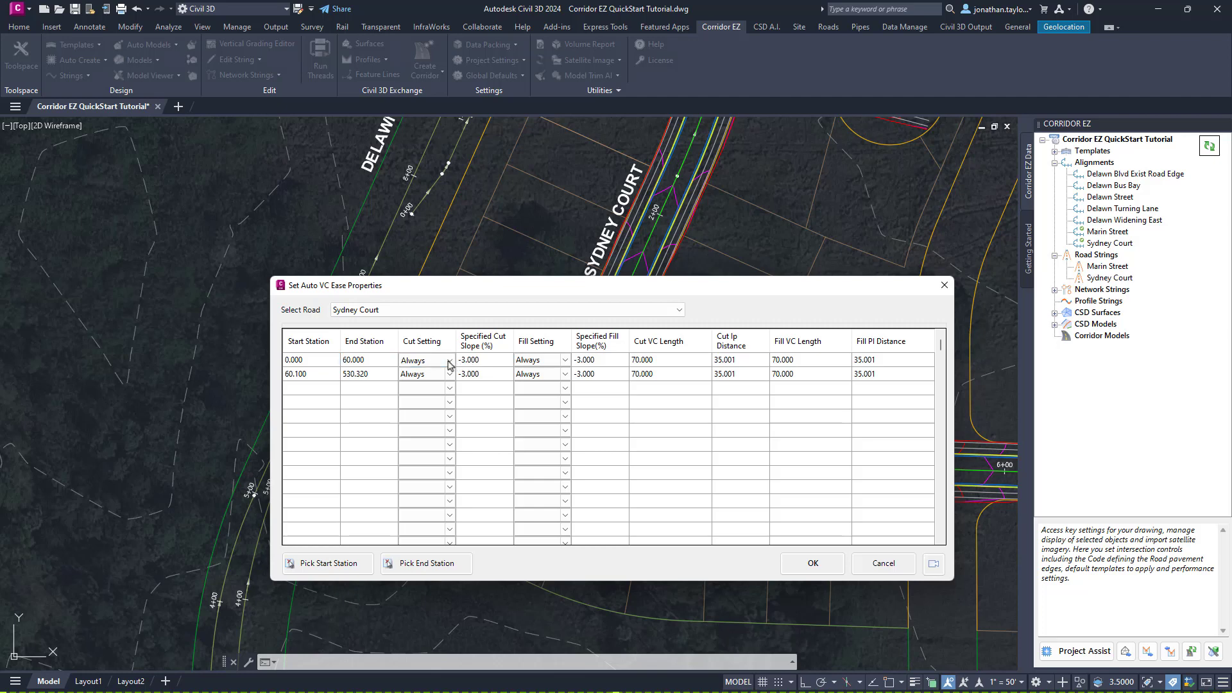
click(449, 364)
click(422, 373)
click(563, 362)
click(565, 364)
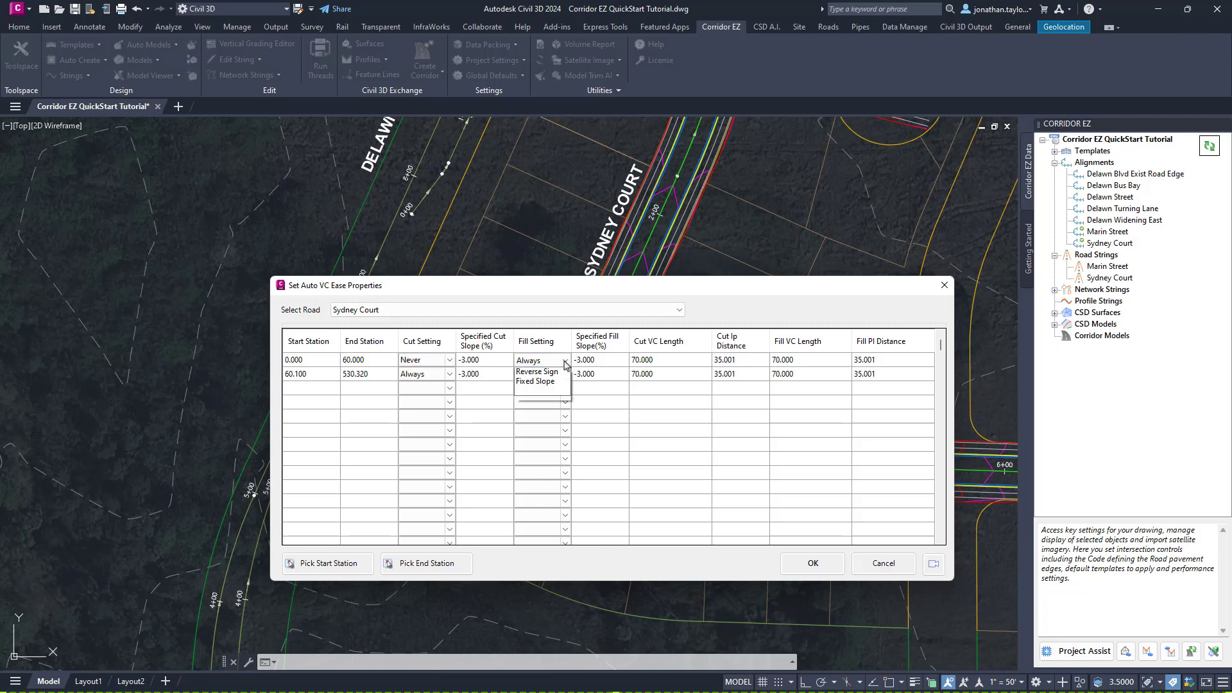
click(545, 390)
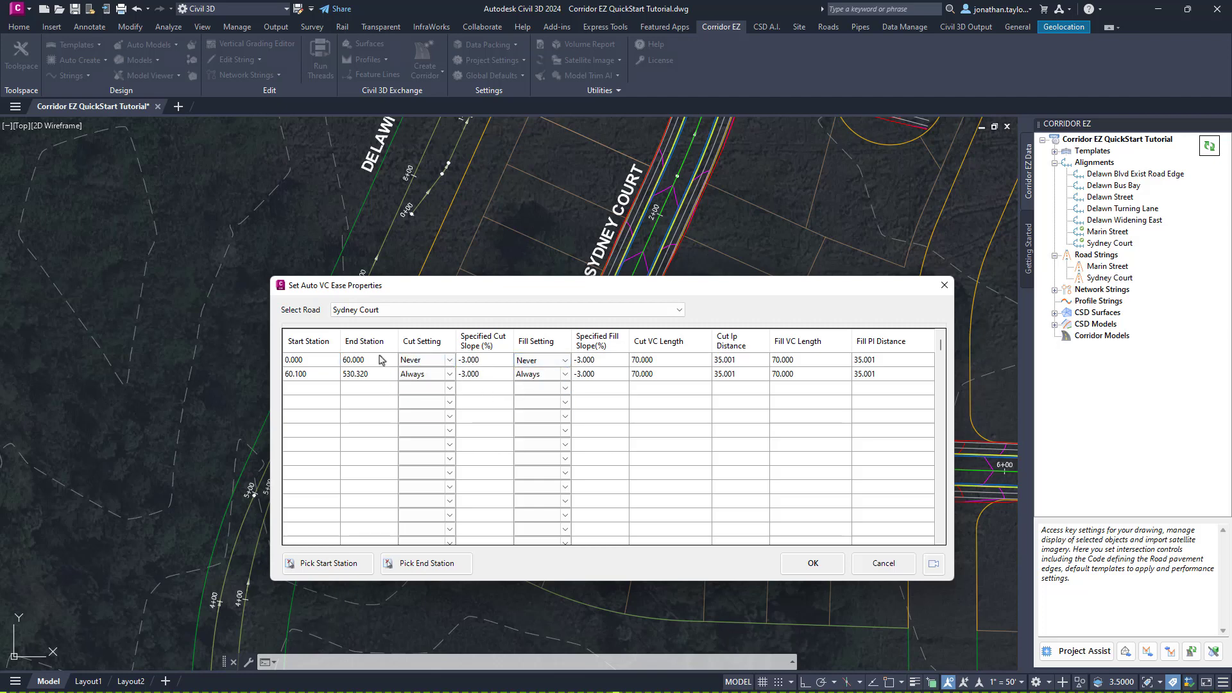
Step: Set the cut and fill settings to Never for stations 60.1 to 530.32 and apply the ease properties
click(449, 374)
click(449, 374)
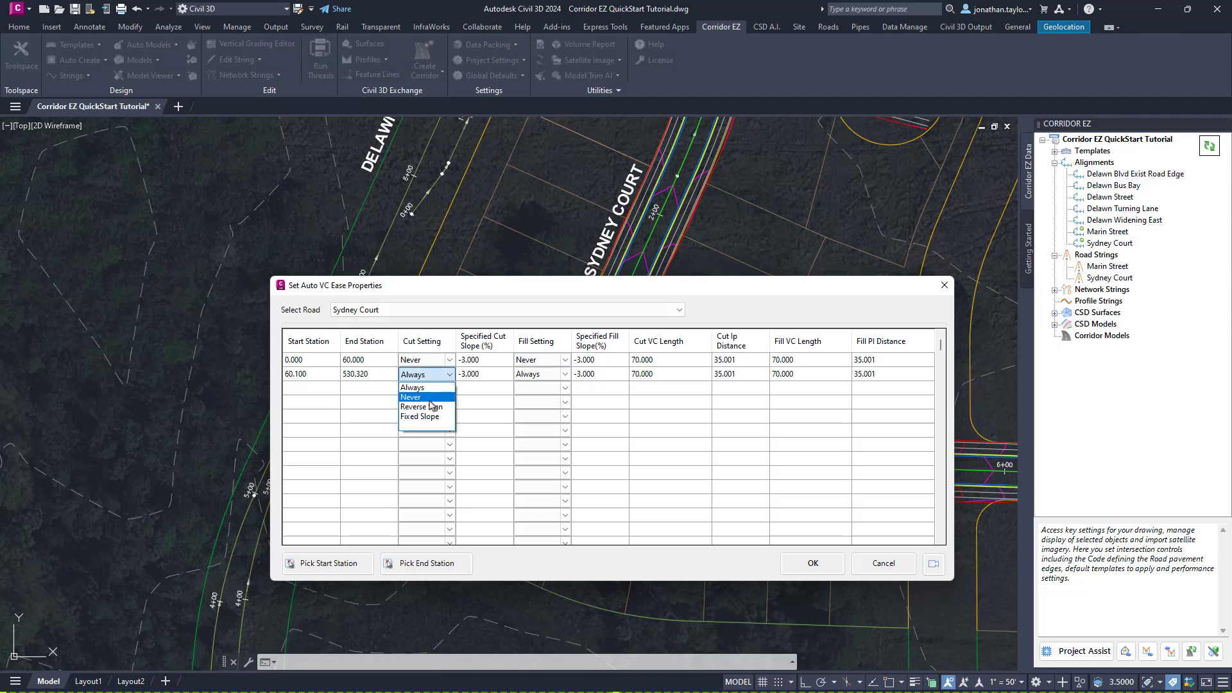
click(429, 398)
click(565, 374)
click(564, 374)
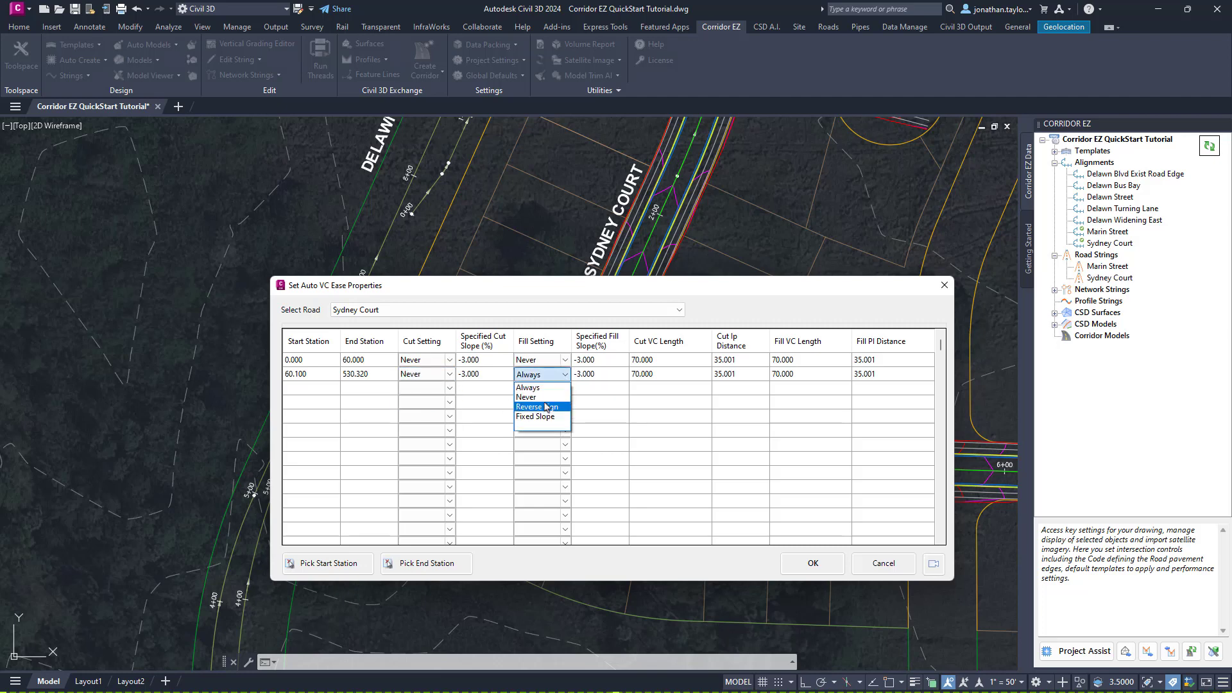
click(543, 398)
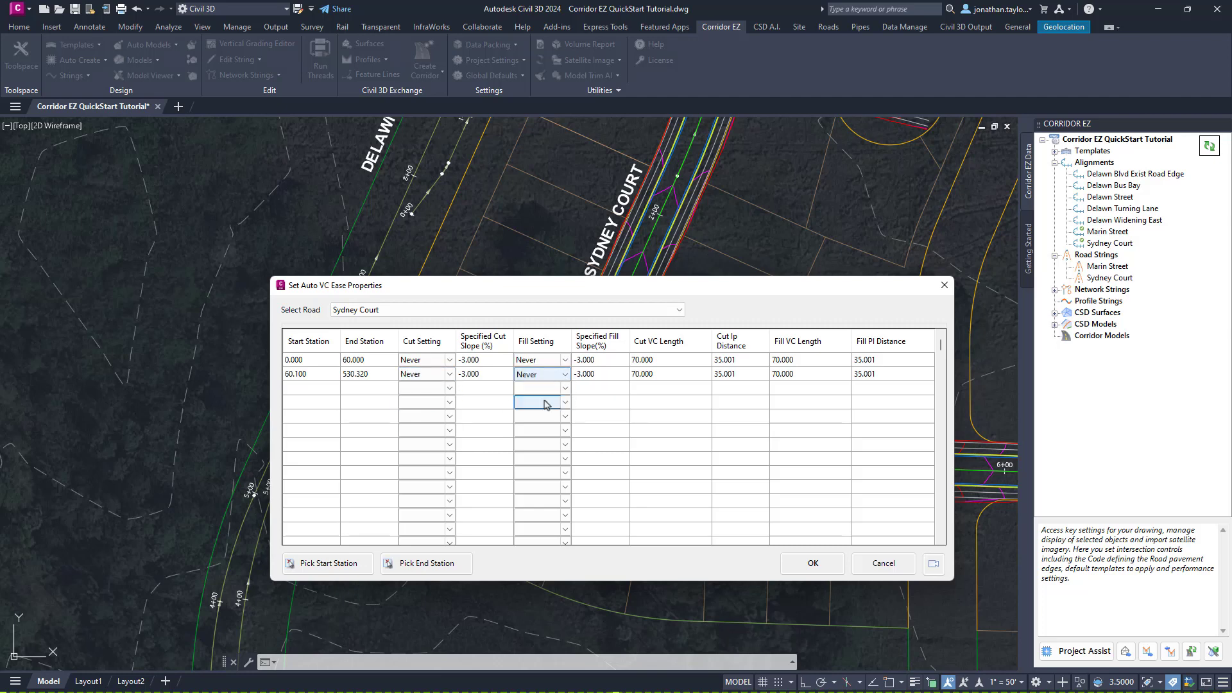
click(811, 563)
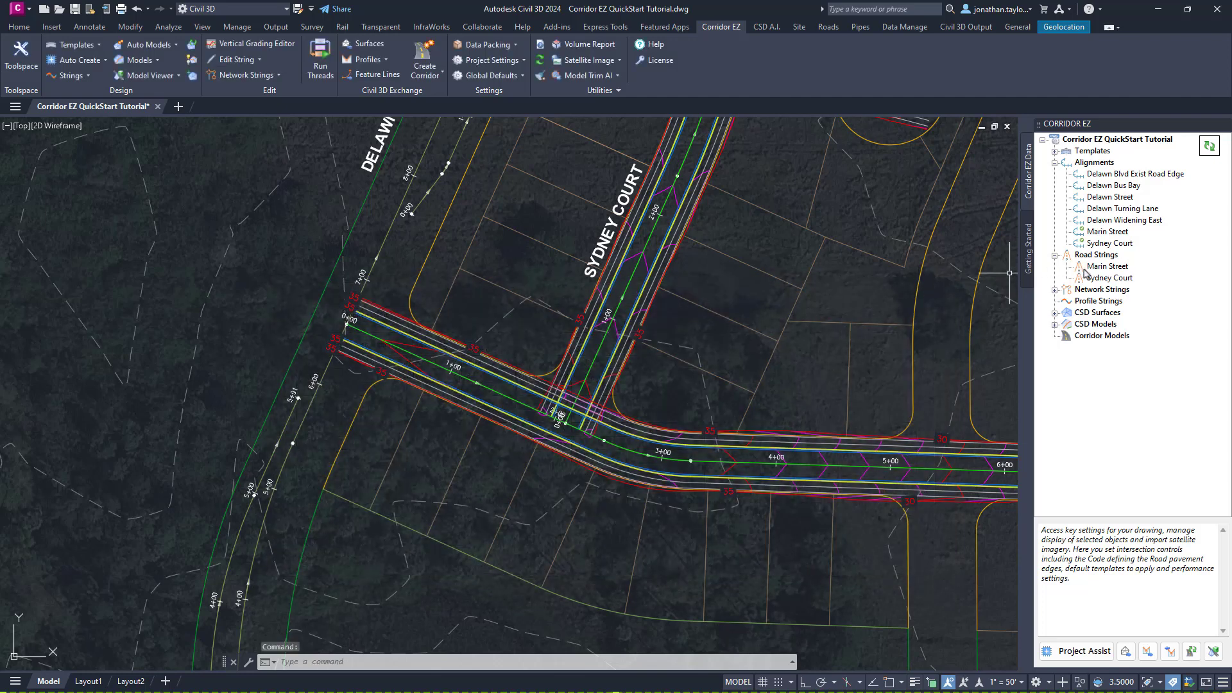
Step: Reopen the Sydney Court profile, delete the protected PVI at station 47, and close the profile window
right_click(1104, 279)
click(1109, 290)
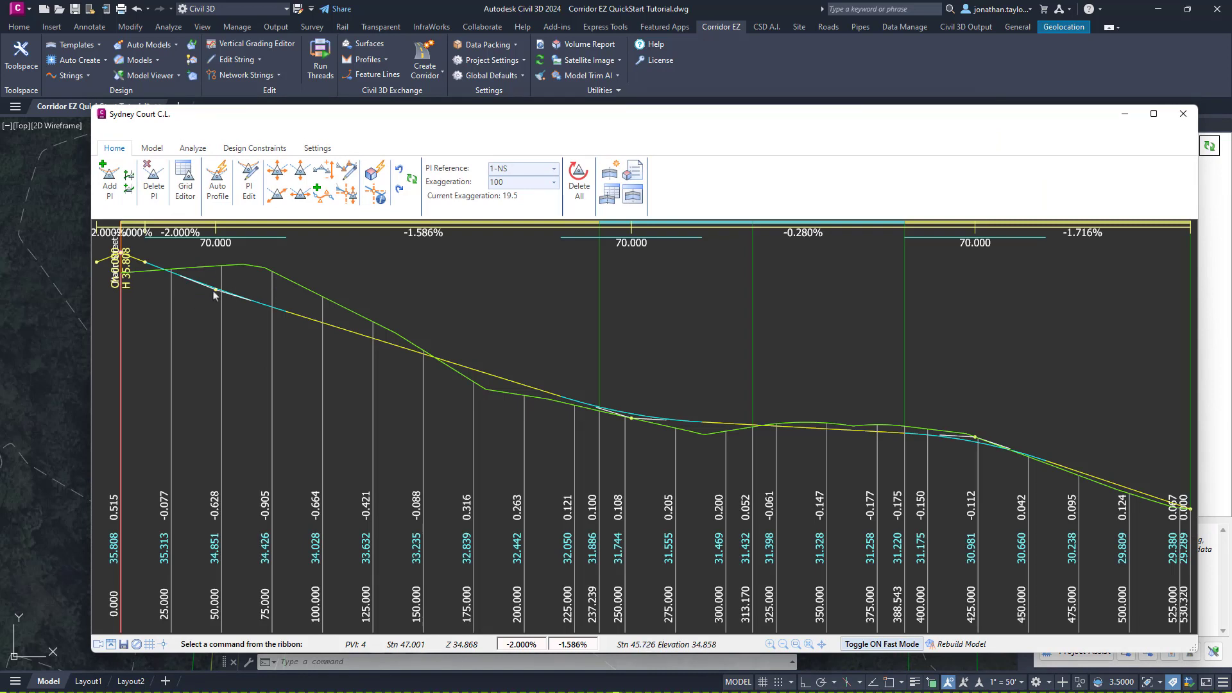
click(153, 183)
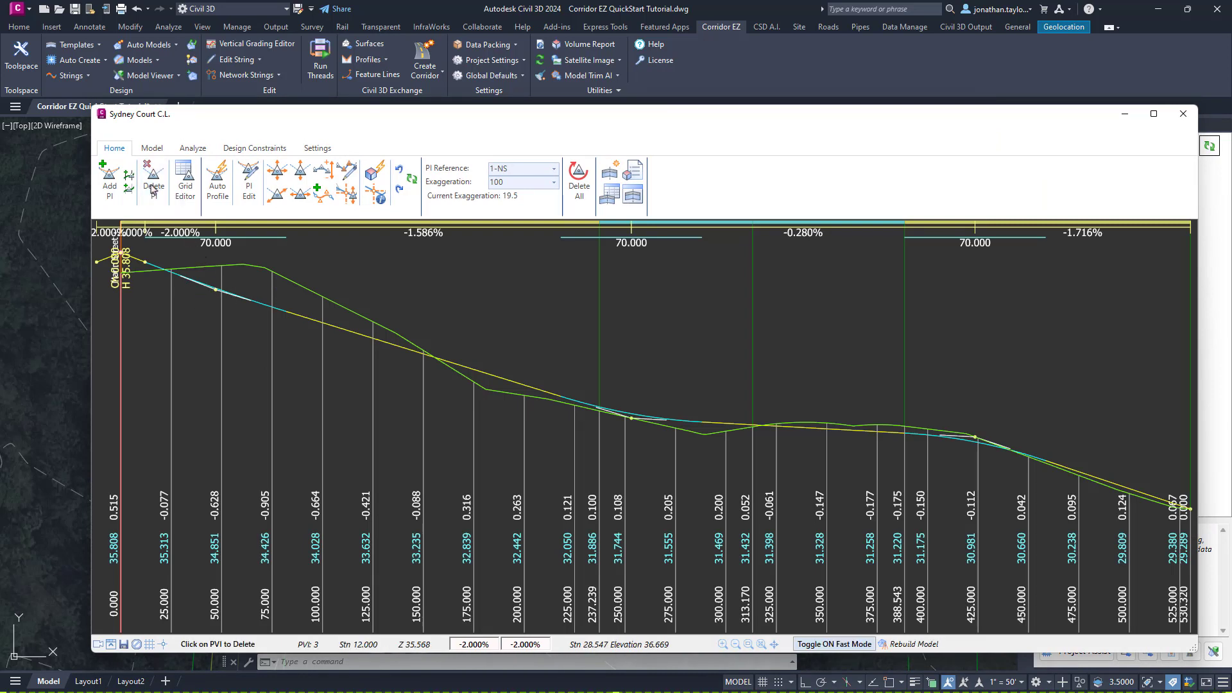
click(214, 290)
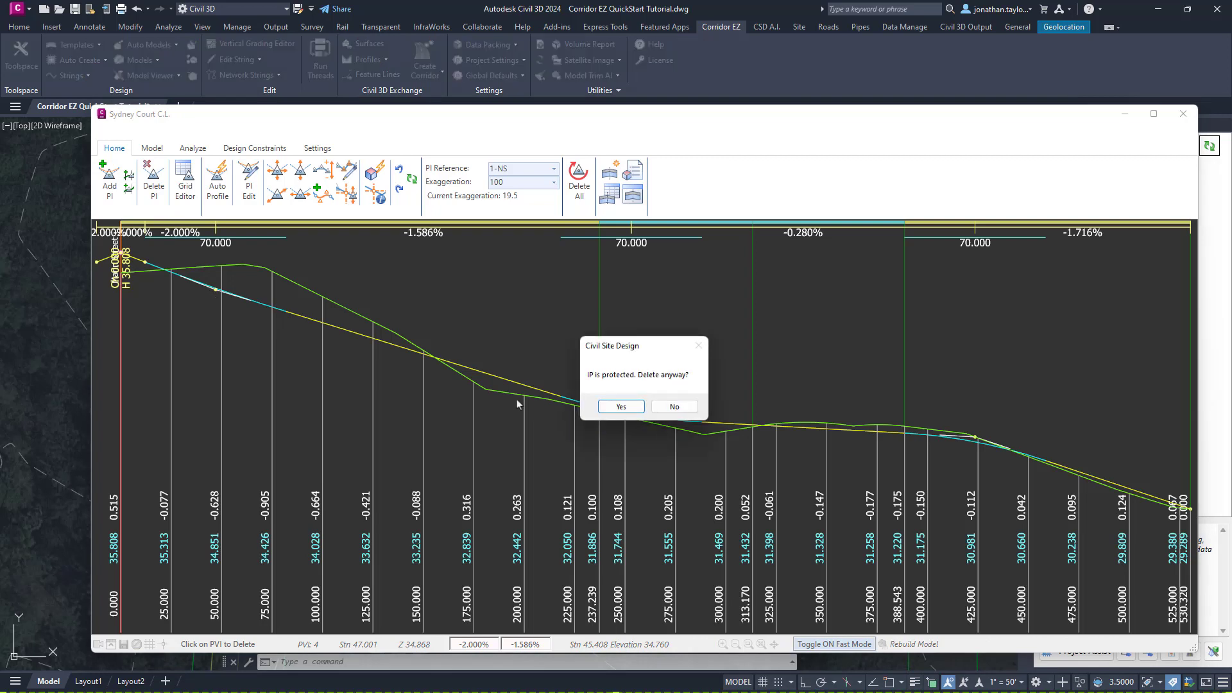
click(627, 409)
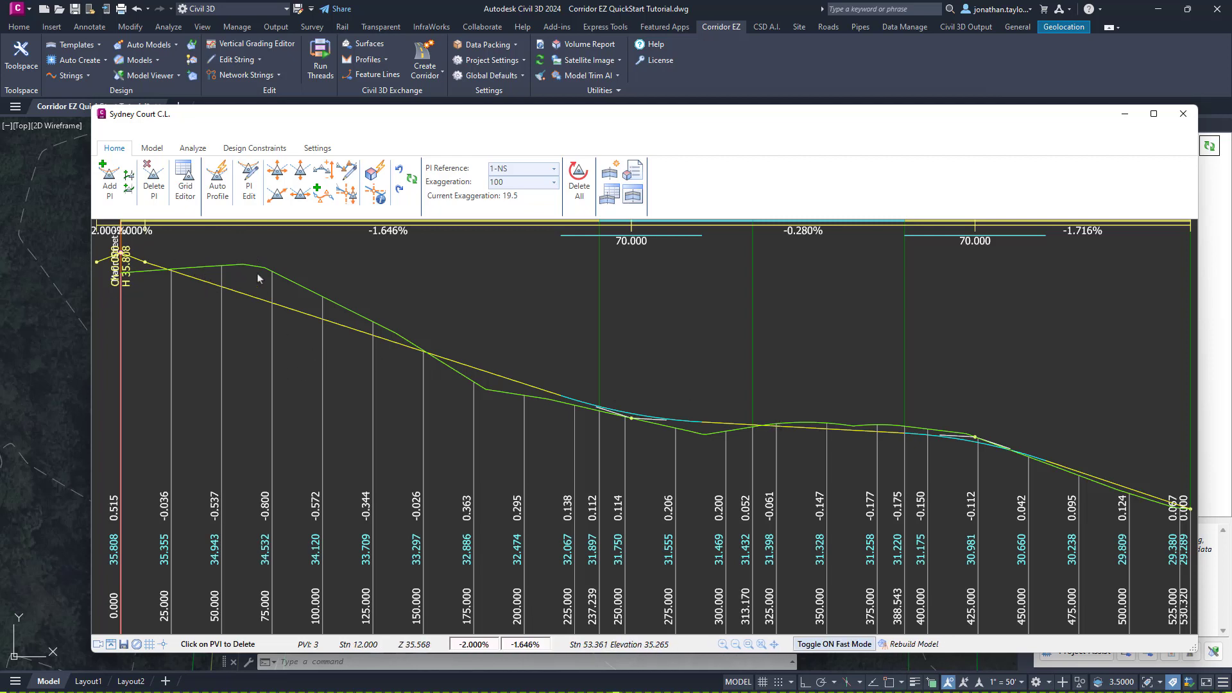
click(1183, 115)
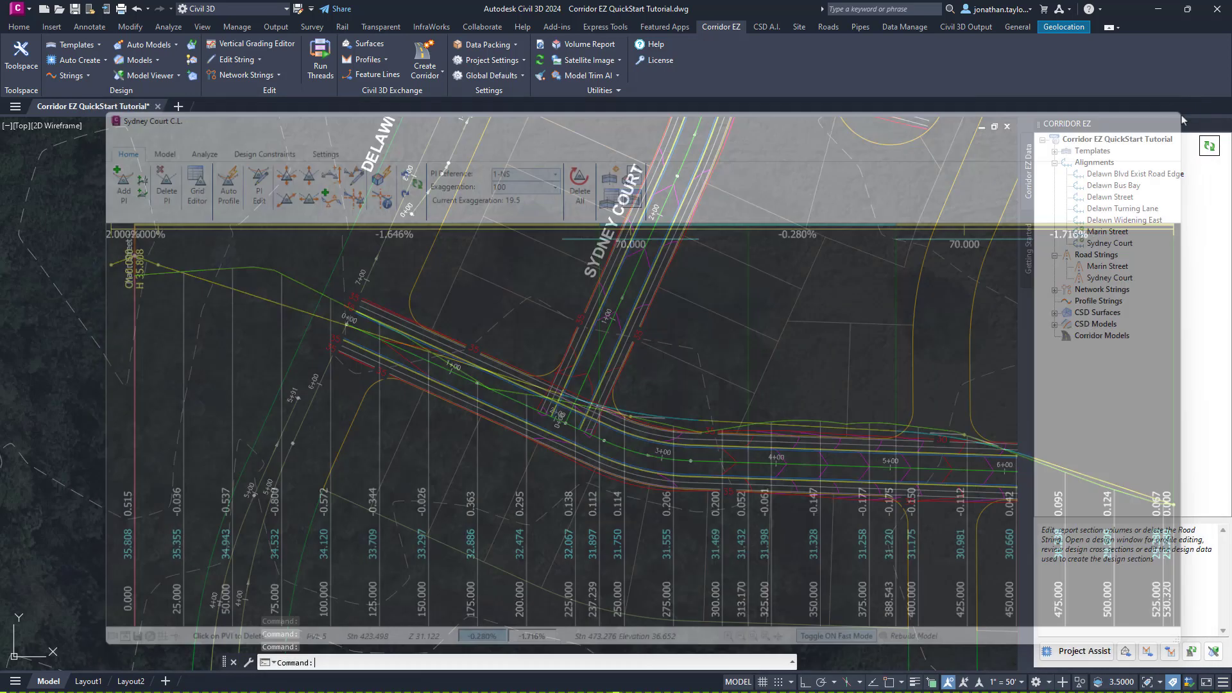
Step: Reopen Sydney Court's automatic vertical curve ease properties and set the cut setting to Always for both station ranges
click(278, 78)
click(271, 98)
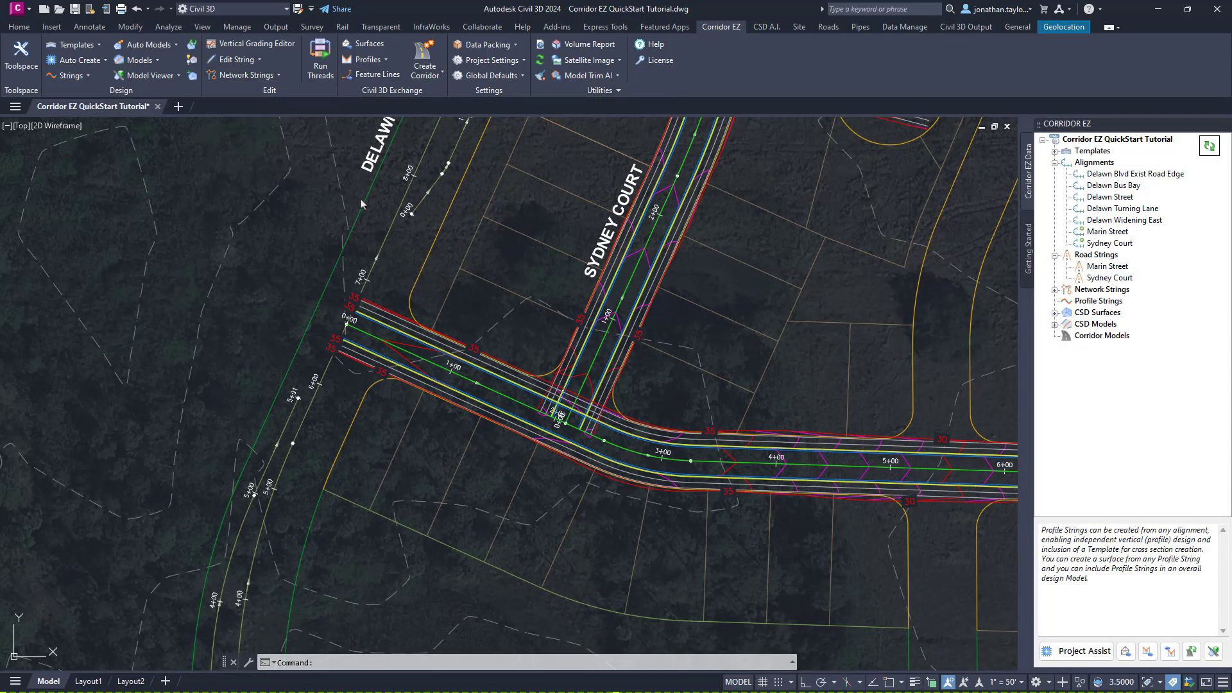
click(450, 360)
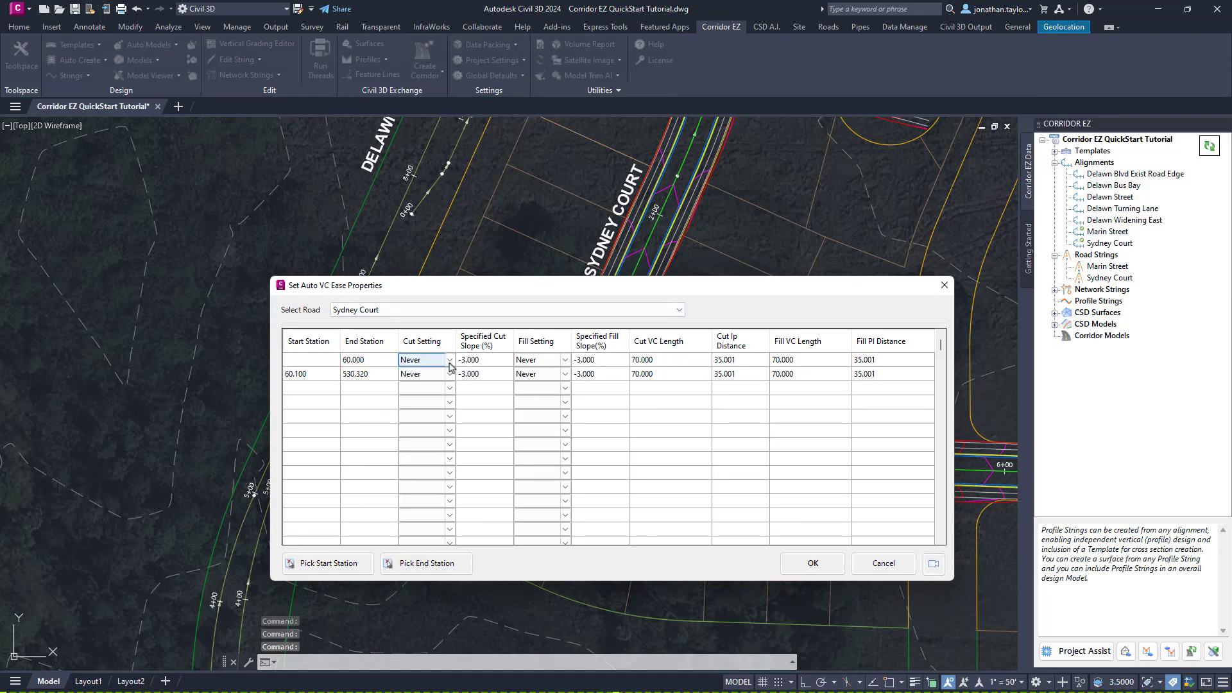
click(450, 360)
click(423, 381)
click(450, 374)
click(450, 374)
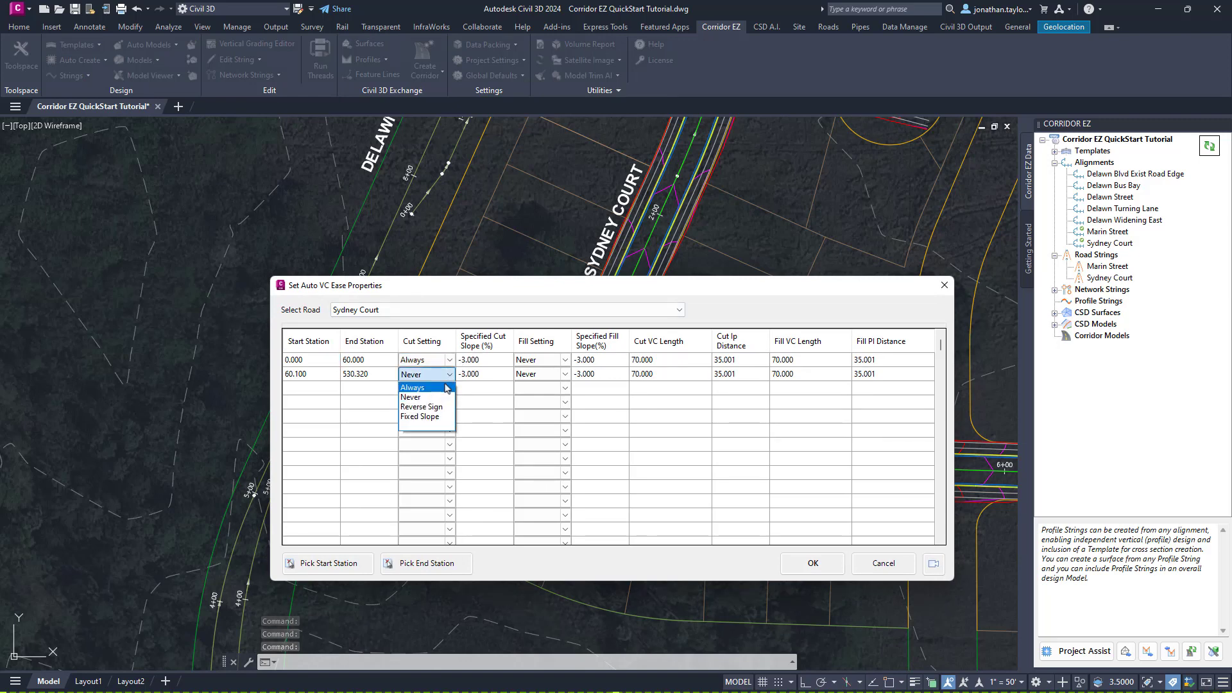
click(424, 395)
Step: Set the fill setting to Always for stations 0 to 60 and 60.1 to 530.32, and apply the ease properties
click(564, 360)
click(566, 364)
click(565, 360)
click(562, 374)
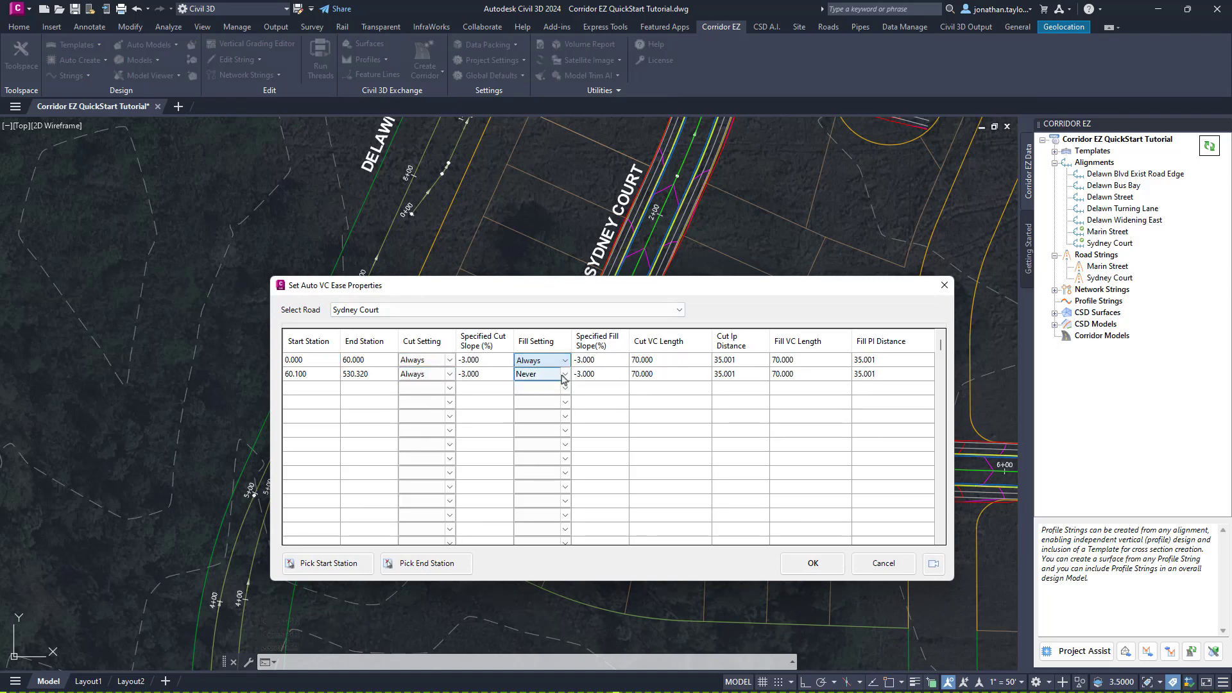
click(564, 374)
click(565, 374)
click(556, 388)
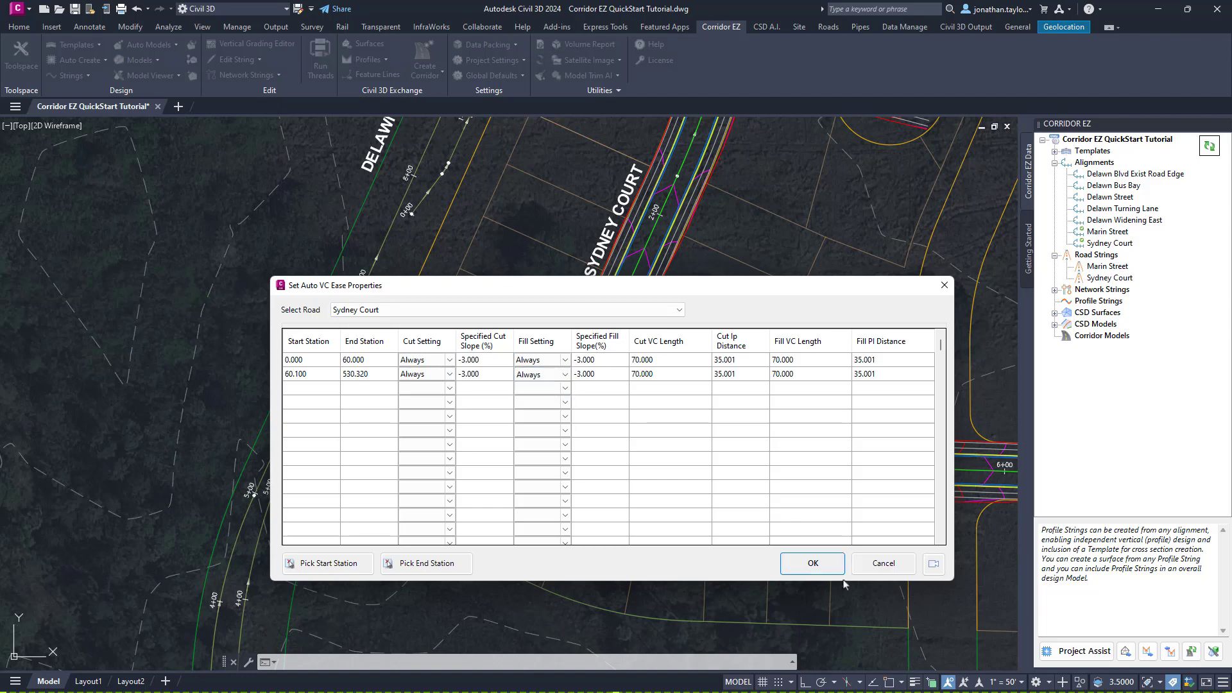
click(826, 566)
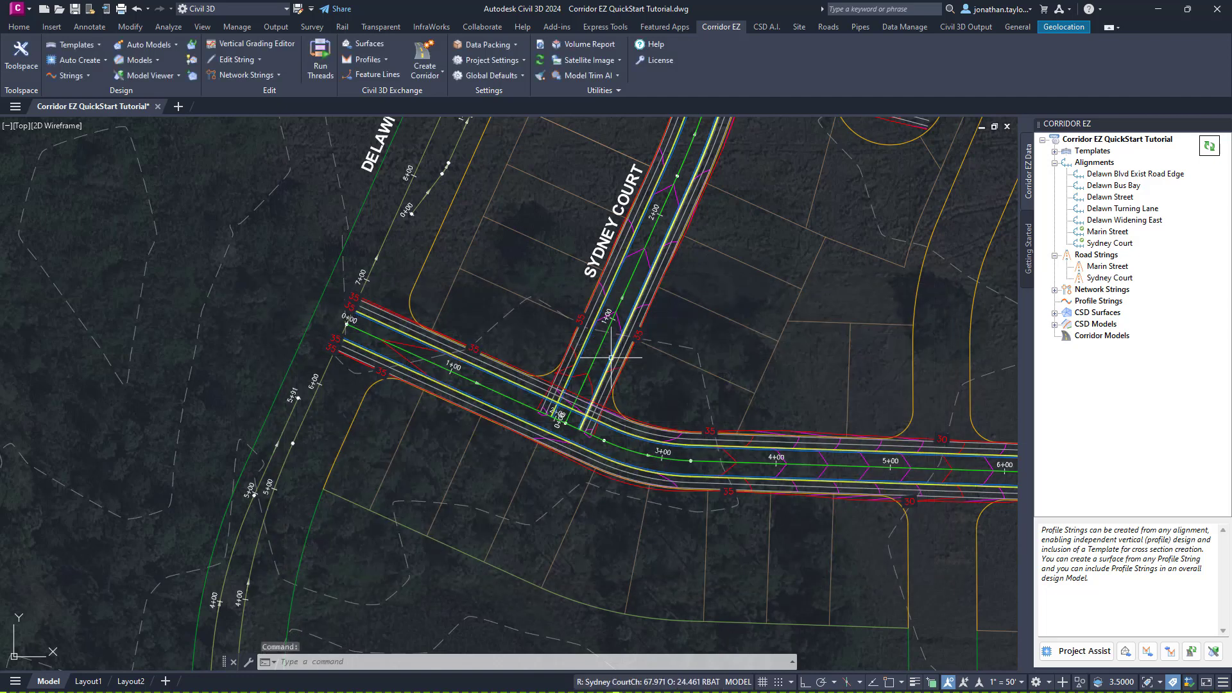
Step: Open the Sydney Court road string in the Vertical Grading Editor, refresh the profile, and close the profile window
click(1107, 279)
right_click(1110, 279)
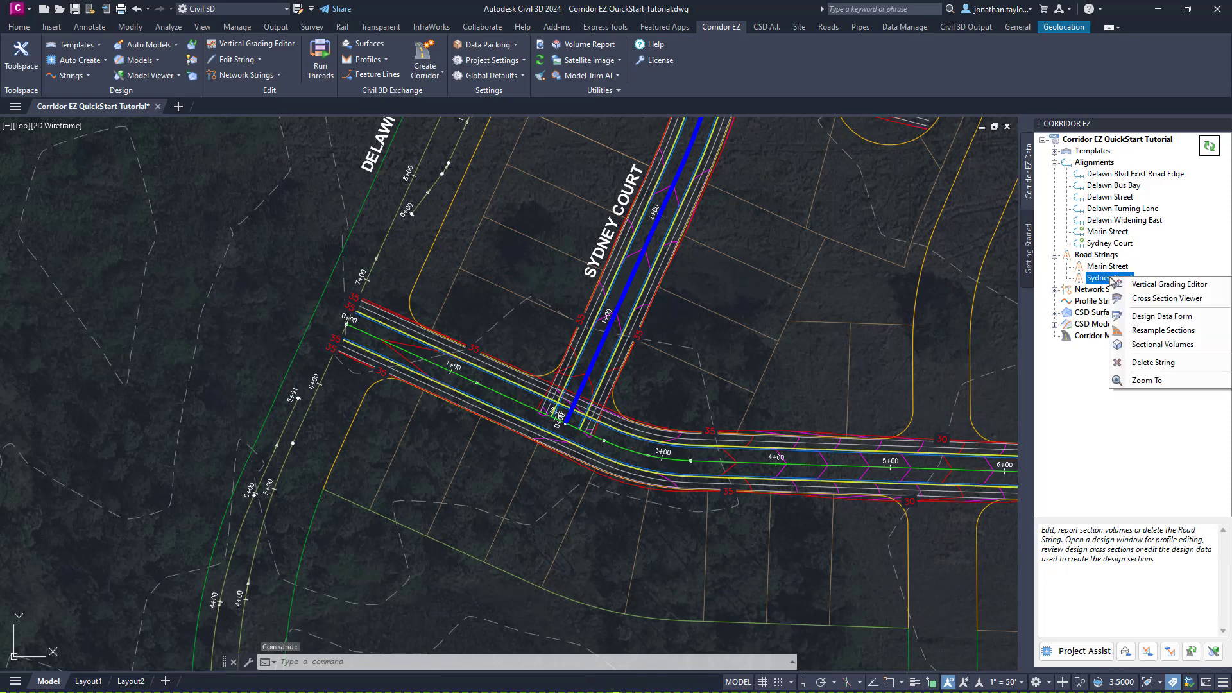
click(1121, 286)
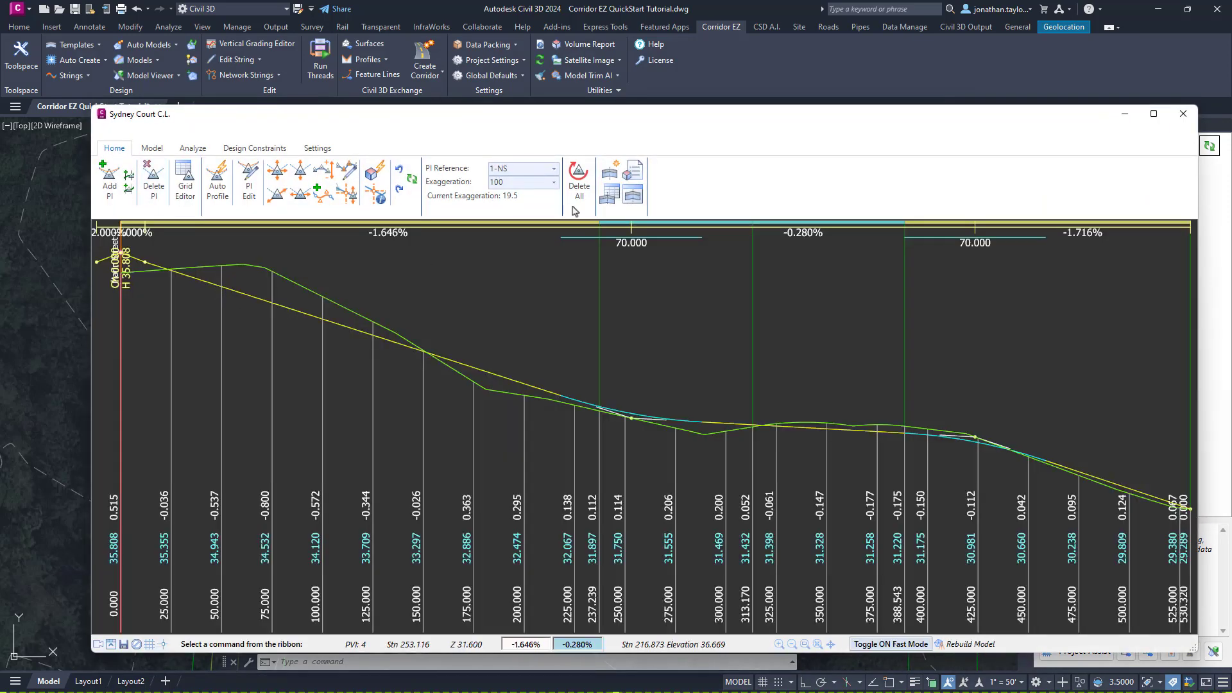
click(412, 182)
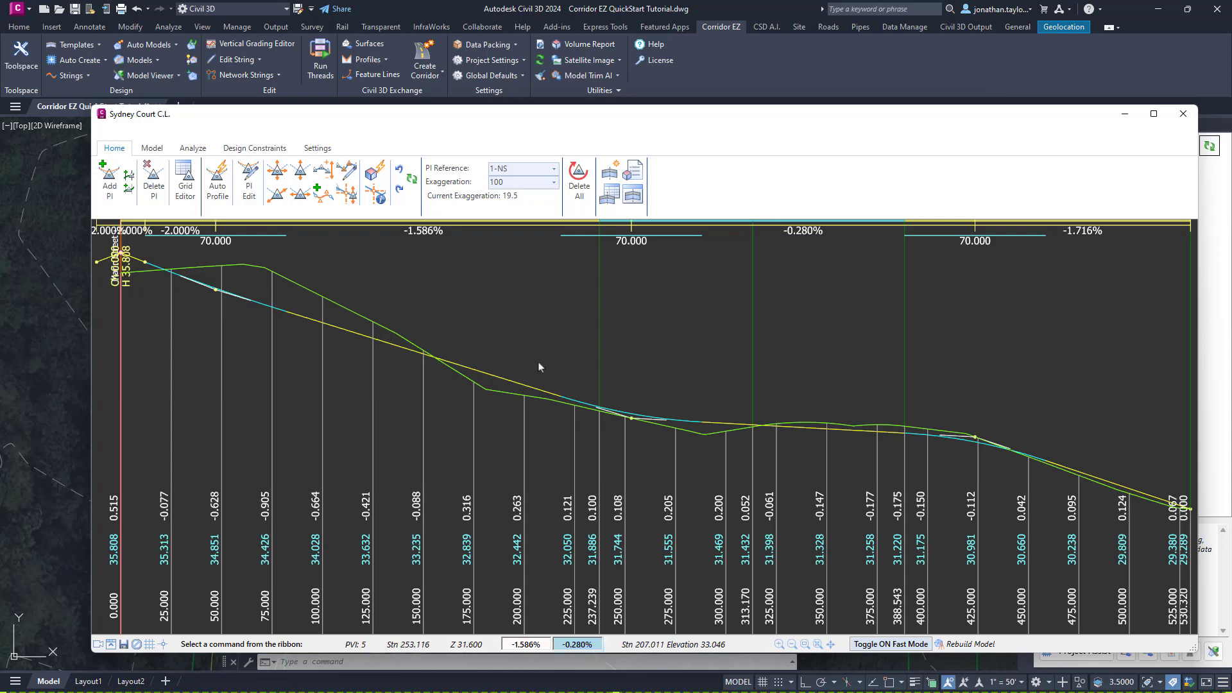
click(1181, 124)
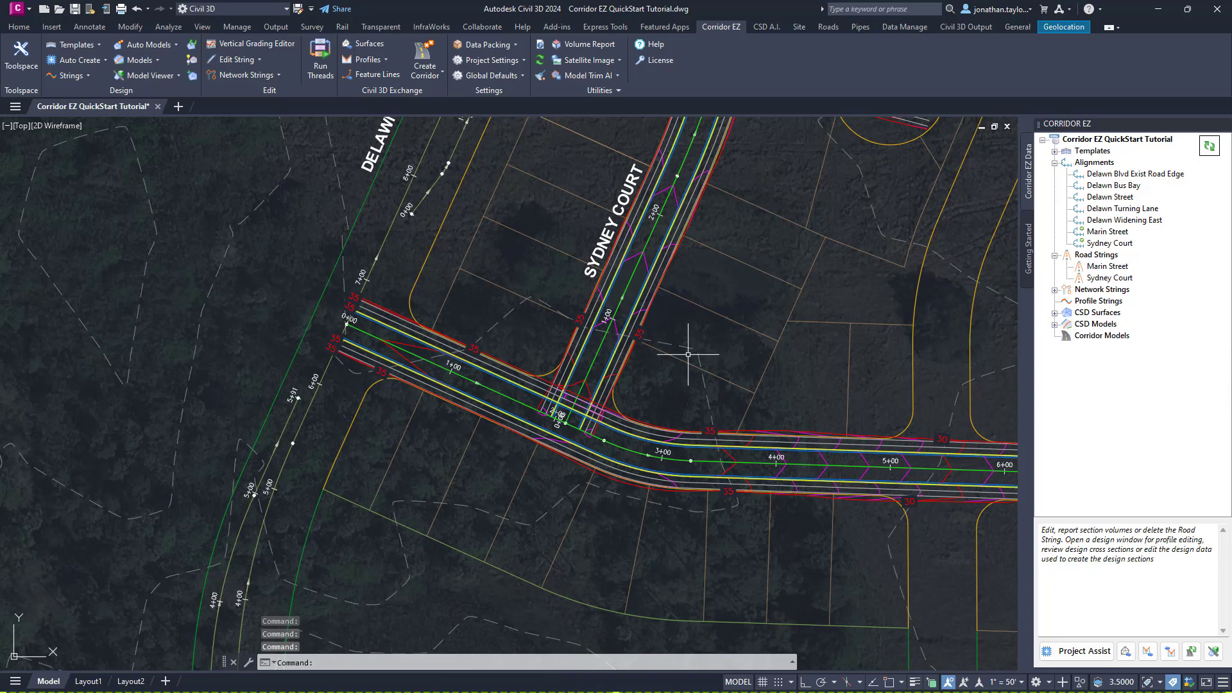